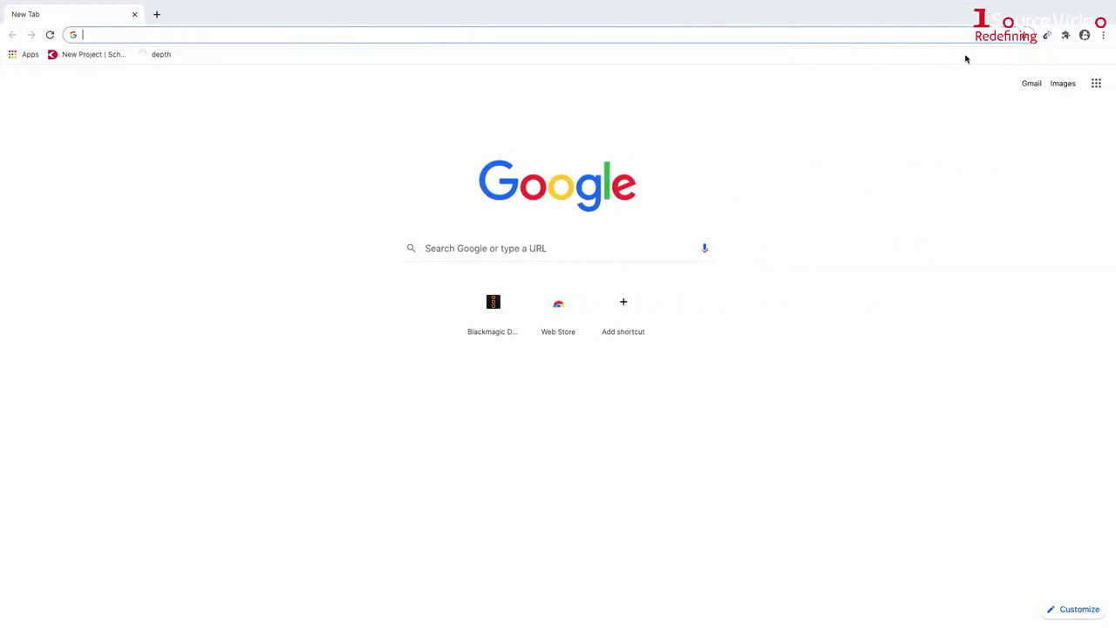
- Go to blackmagicdesign.com Support and choose the ATEM Live Production Switchers family
{"action": "type", "text": "bl"}
{"action": "key", "text": "Return"}
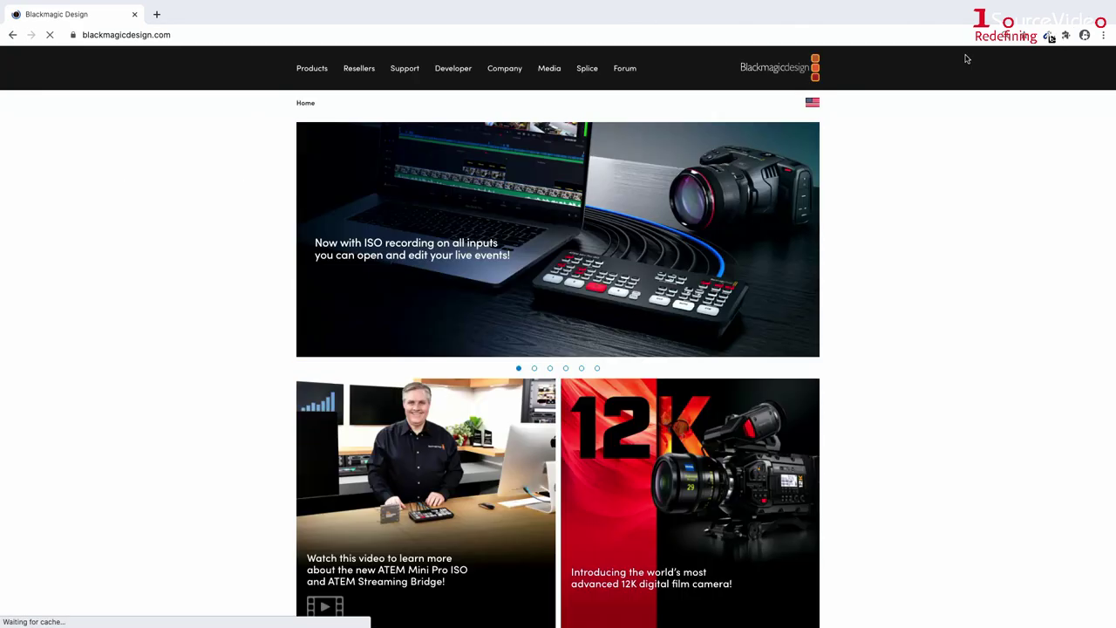
{"action": "left_click", "coordinate": [402, 75]}
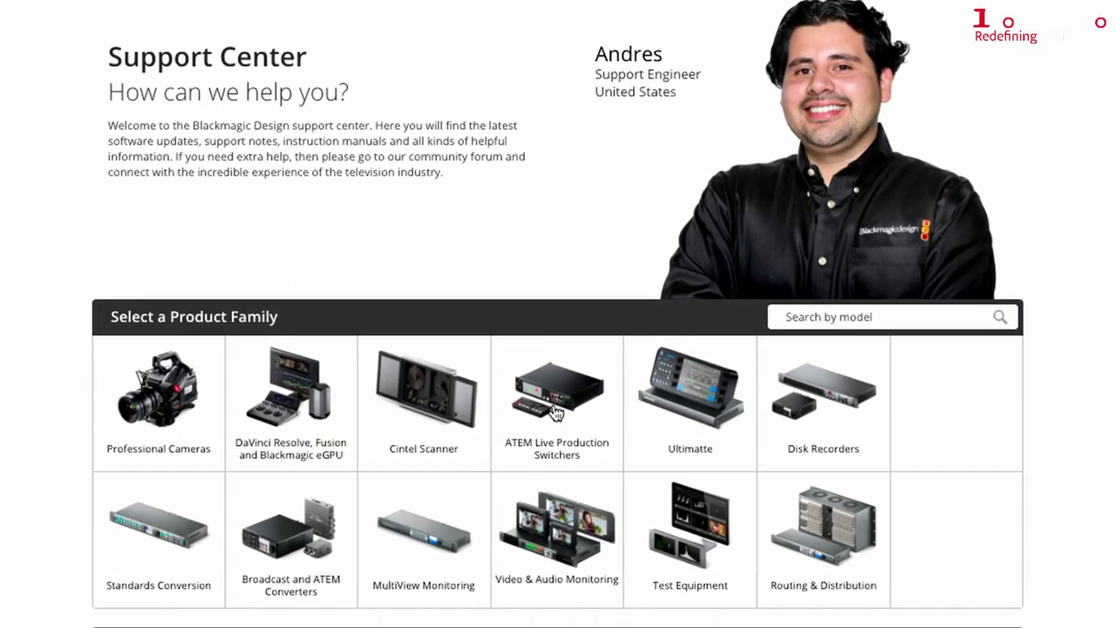
{"action": "left_click", "coordinate": [556, 411]}
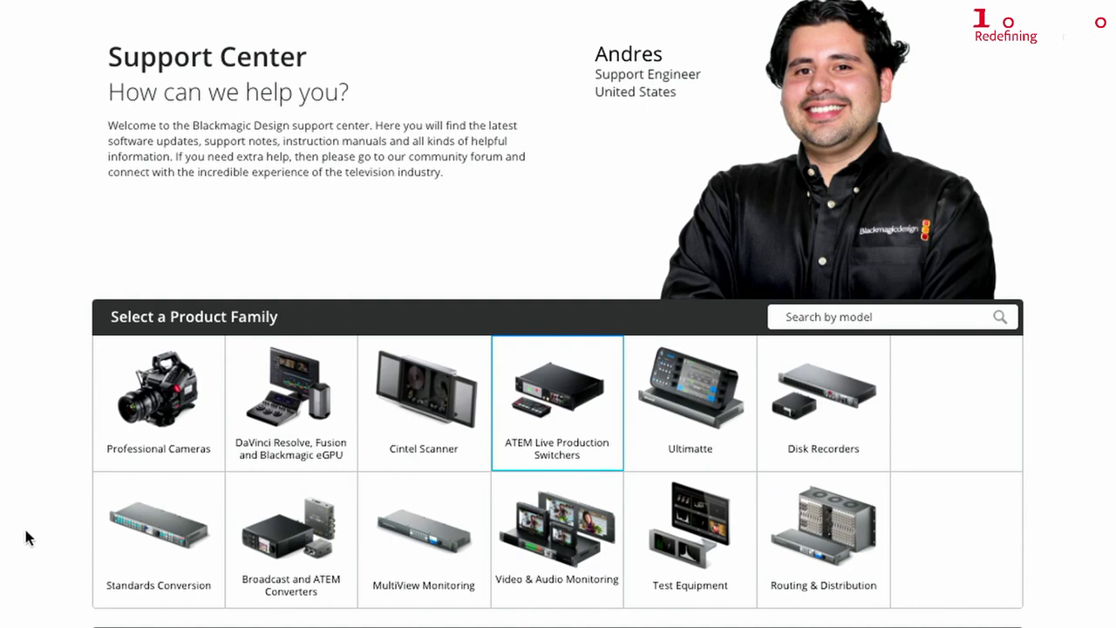
{"action": "scroll", "coordinate": [26, 528], "scroll_direction": "down", "scroll_amount": 4}
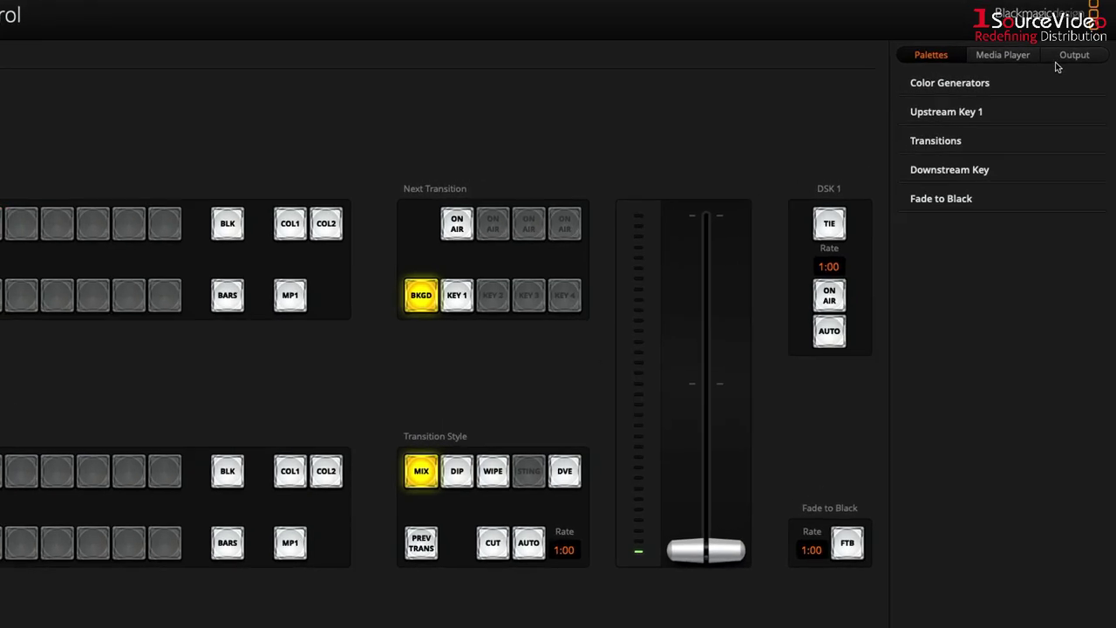
- In Output's Record Stream, set the filename to Test and enable recording in all cameras
{"action": "left_click", "coordinate": [1078, 57]}
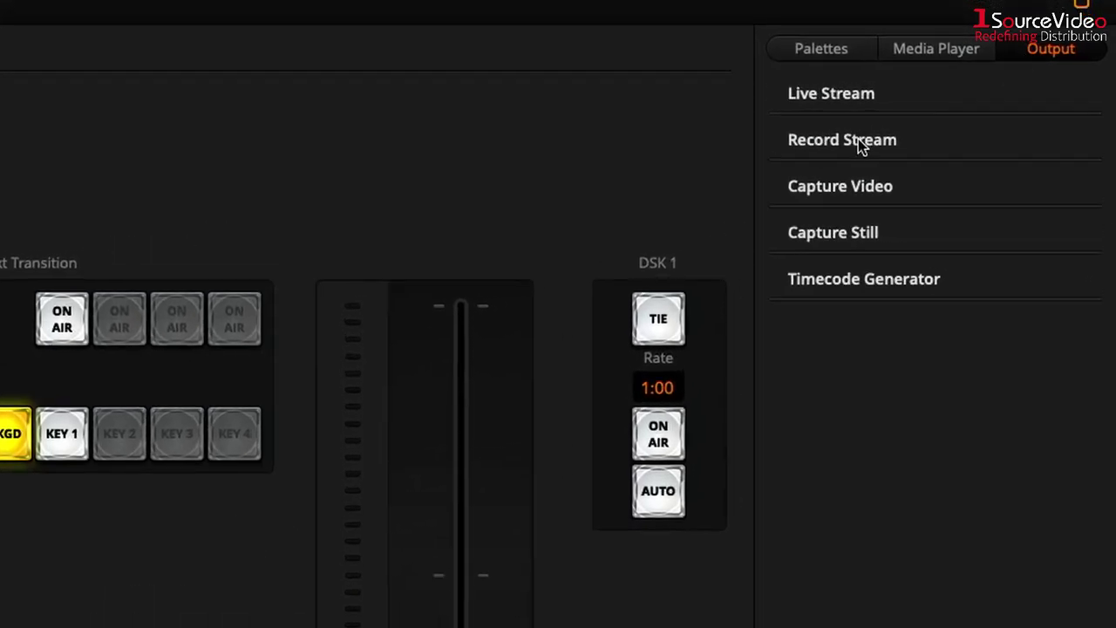
{"action": "left_click", "coordinate": [858, 139]}
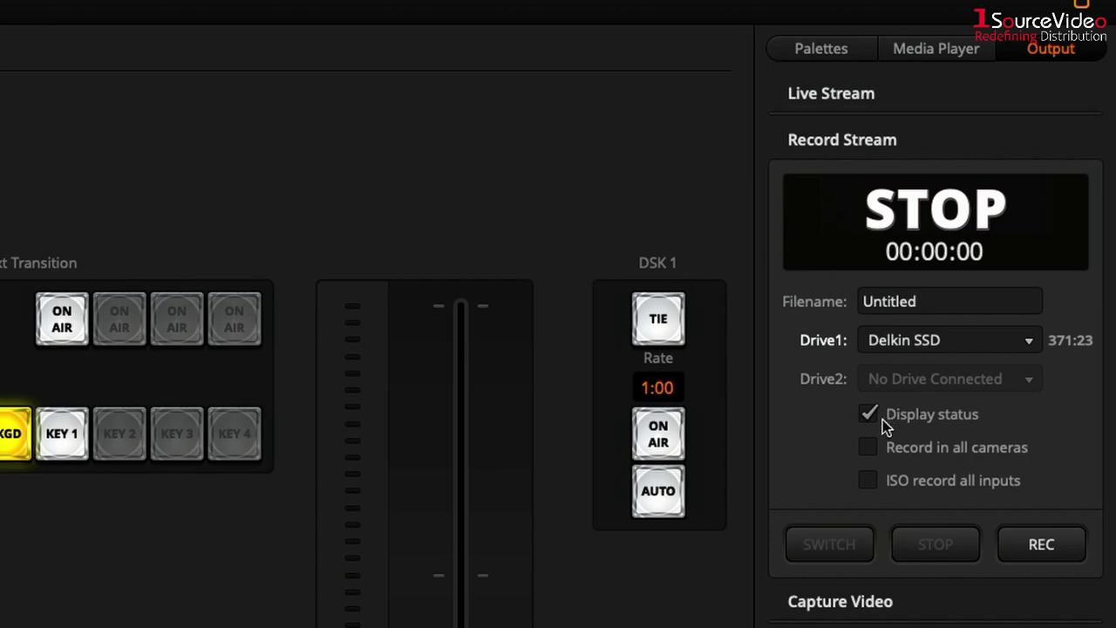
{"action": "left_click", "coordinate": [934, 302]}
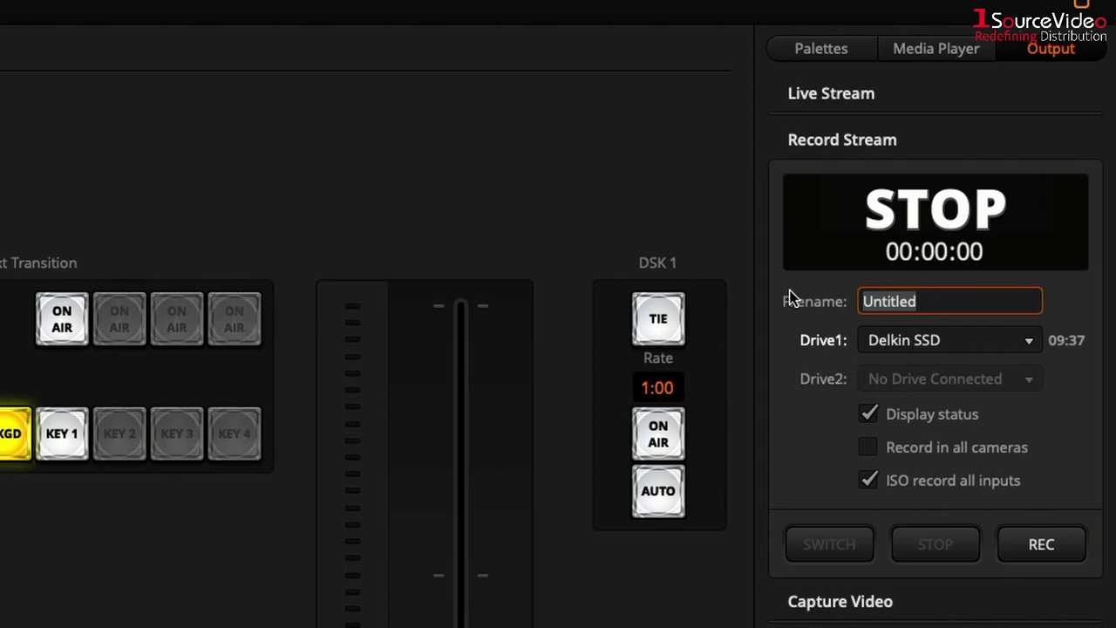
{"action": "type", "text": "Test"}
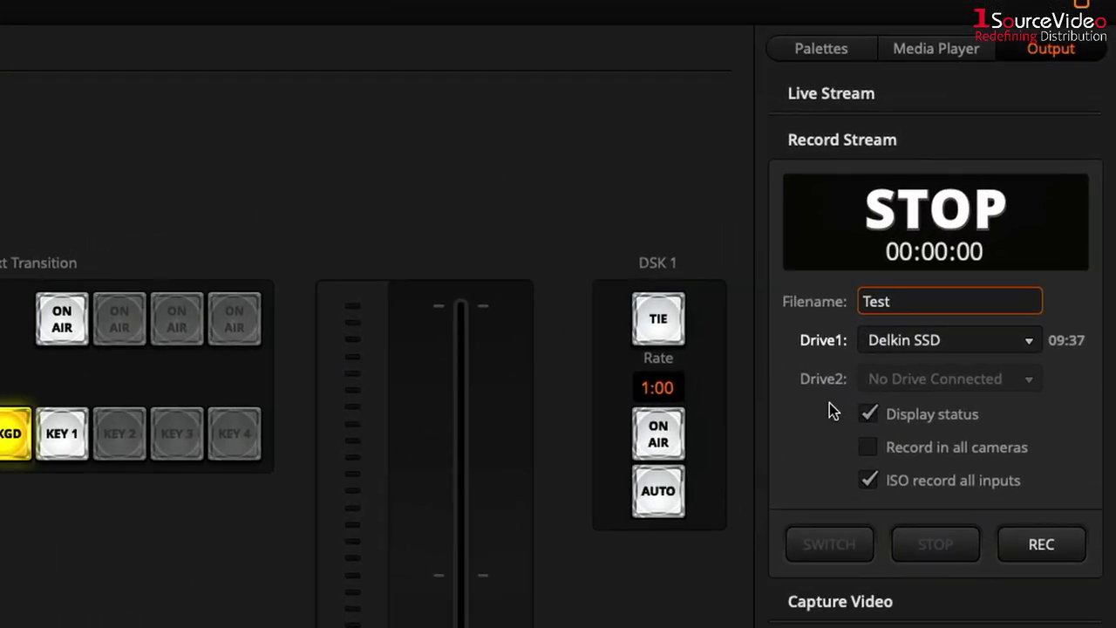
{"action": "left_click", "coordinate": [868, 447]}
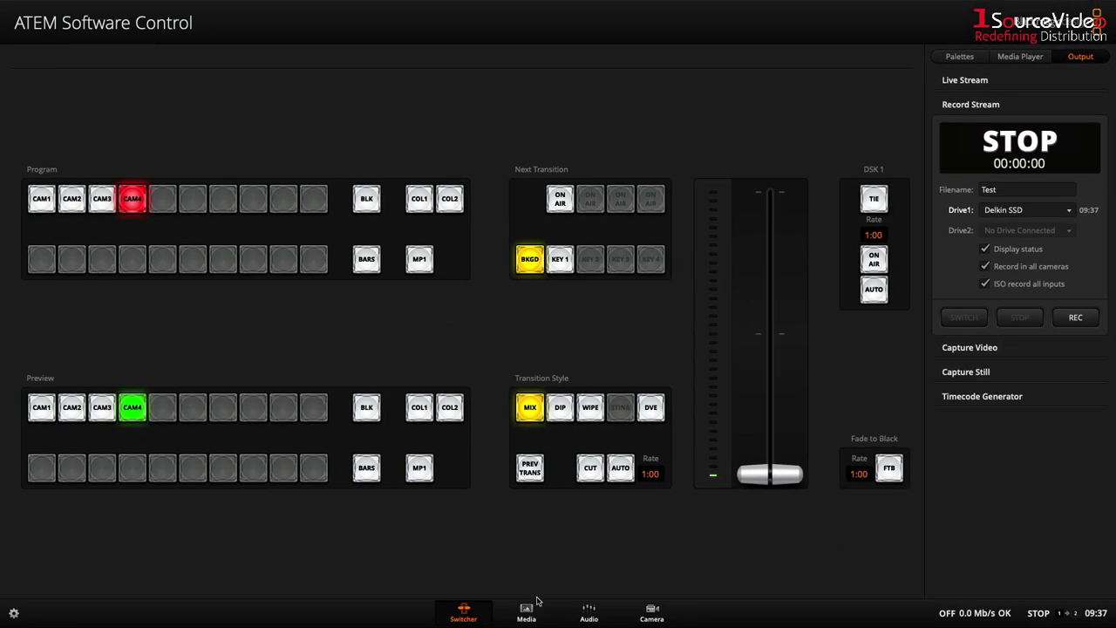
- Drag still BugB0029 from the Media pool into Media Player 1, then return to Switcher
{"action": "left_click", "coordinate": [526, 613]}
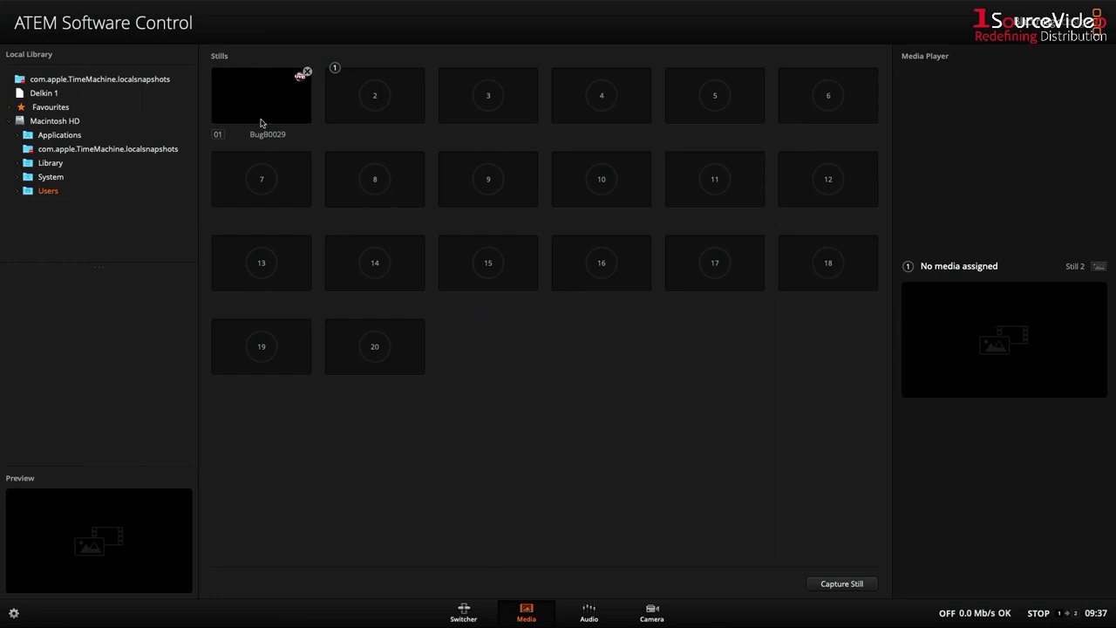
{"action": "left_click_drag", "start_coordinate": [265, 103], "coordinate": [1023, 339]}
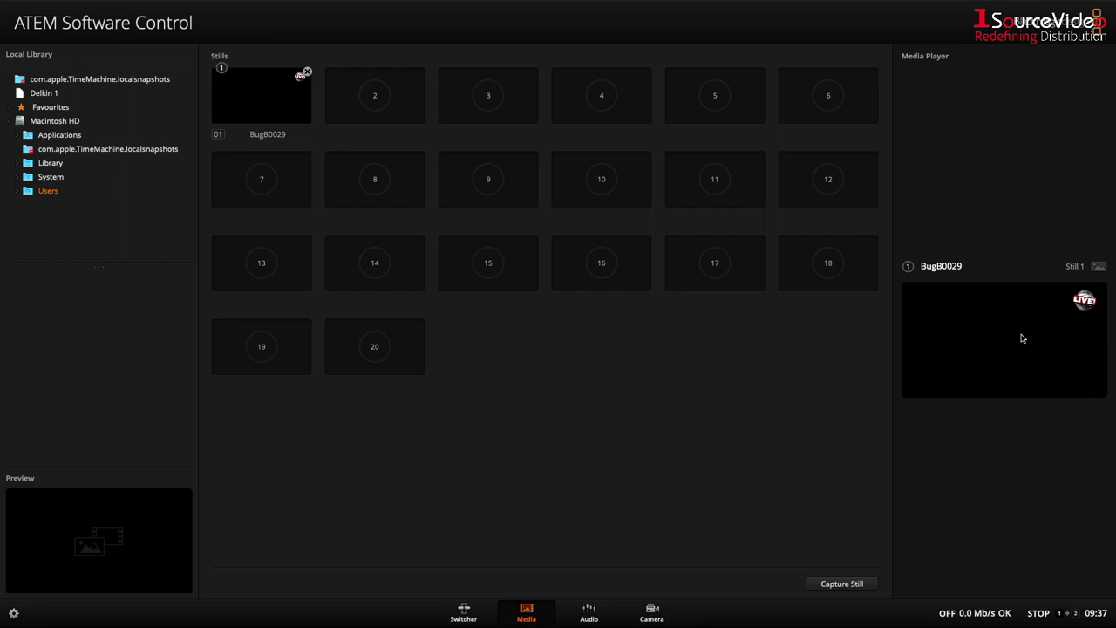
{"action": "left_click", "coordinate": [464, 611]}
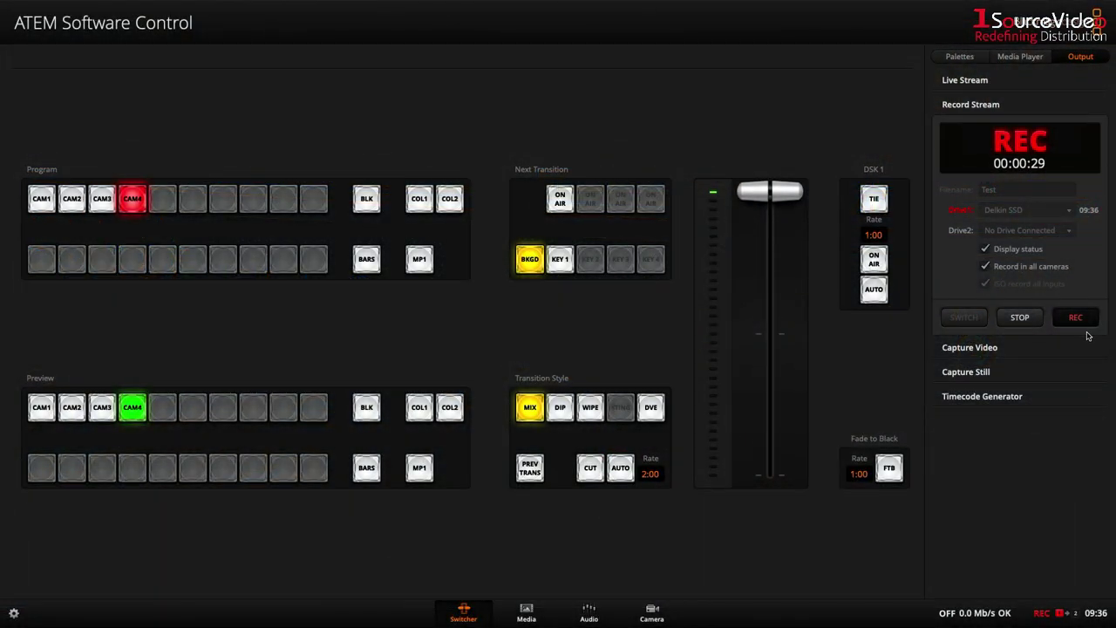
- Take the LIVE! bug on air with DSK 1 AUTO during the recording
{"action": "left_click", "coordinate": [875, 291]}
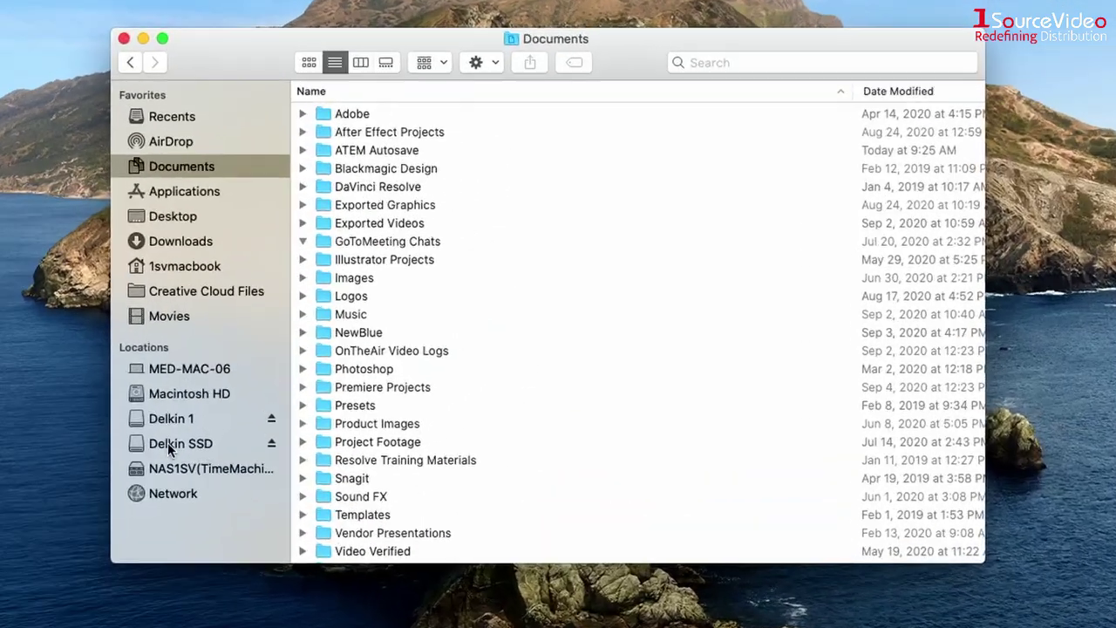
- On the Delkin SSD, expand Test > Video ISO Files and Quick Look the CAM recordings
{"action": "left_click", "coordinate": [252, 409]}
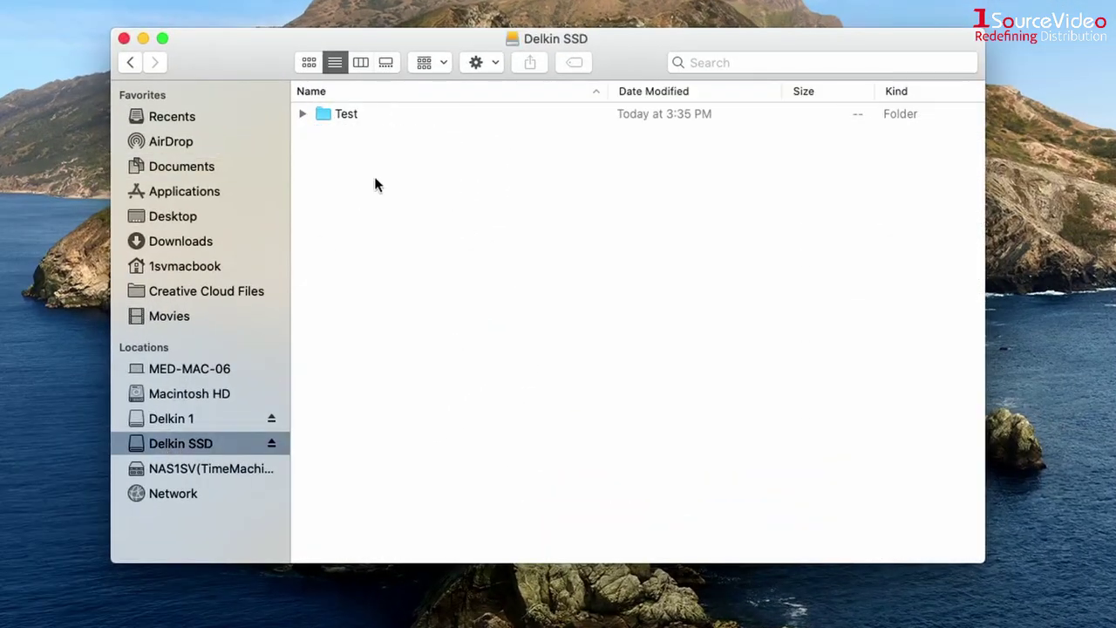
{"action": "left_click", "coordinate": [302, 114]}
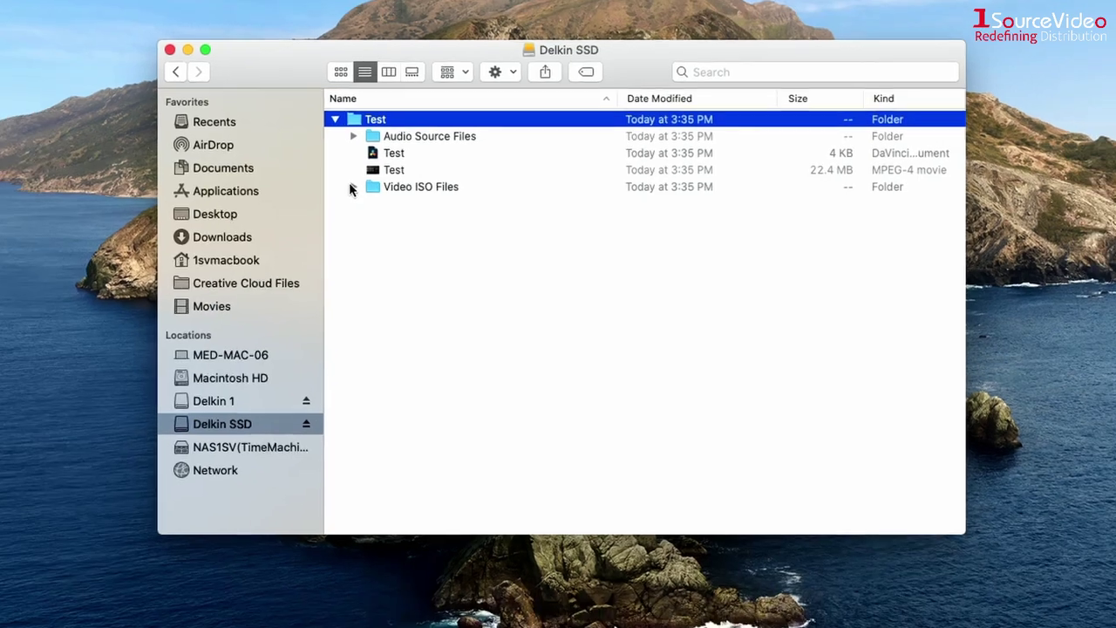
{"action": "left_click", "coordinate": [322, 187]}
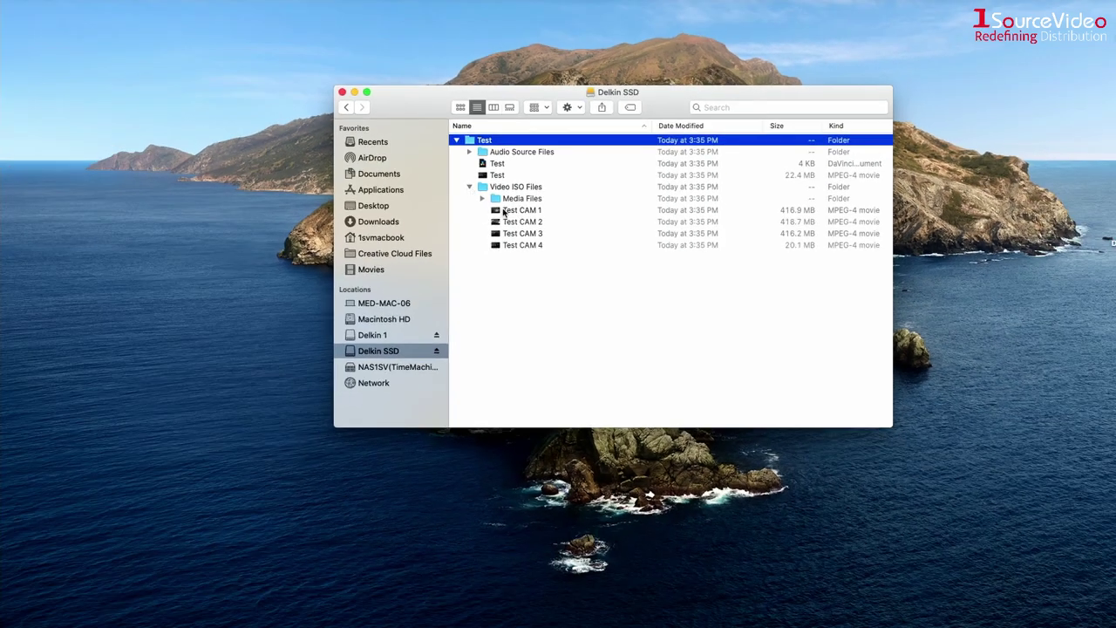
{"action": "left_click", "coordinate": [503, 213]}
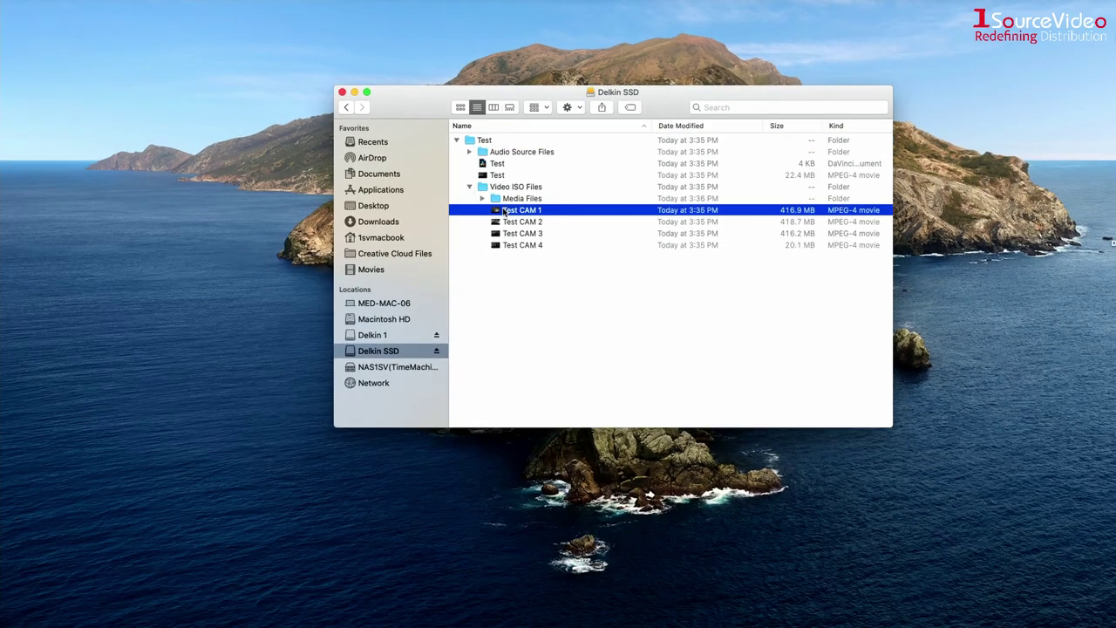
{"action": "key", "text": "space"}
{"action": "key", "text": "Down"}
{"action": "key", "text": "Down"}
{"action": "key", "text": "Down"}
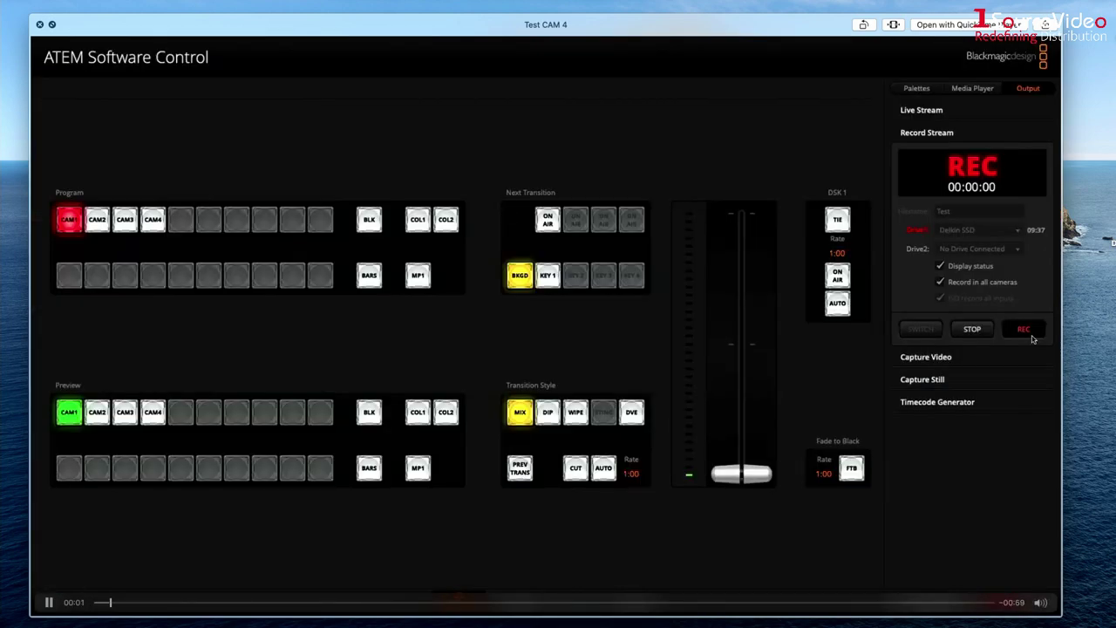
{"action": "key", "text": "space"}
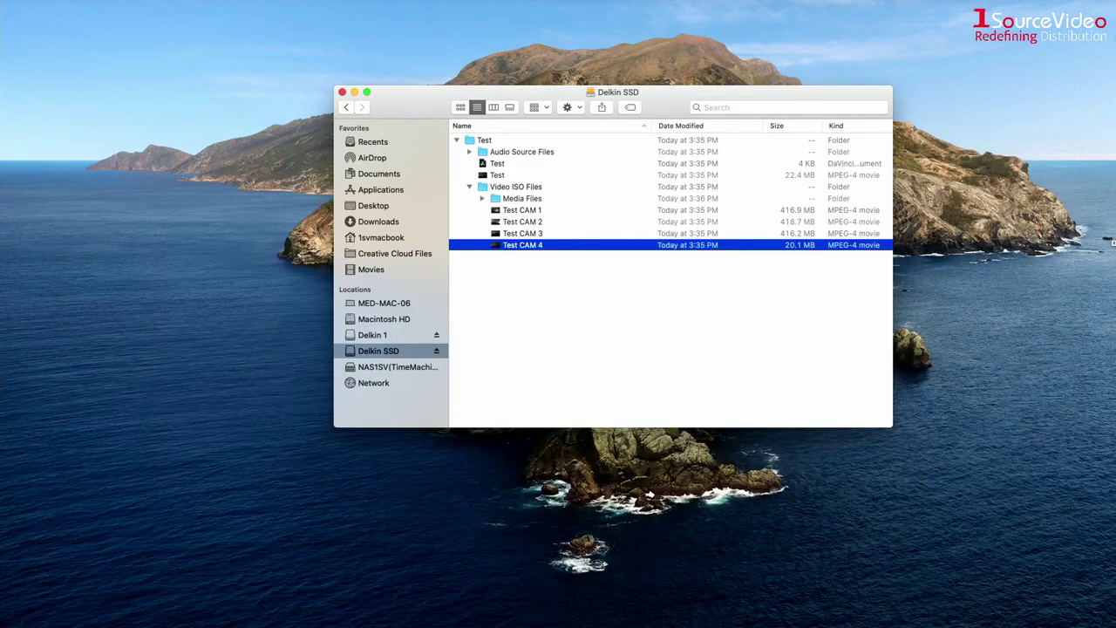
- Quick Look the BugB0029 bug image in Media Files, then collapse Video ISO Files
{"action": "left_click", "coordinate": [484, 198]}
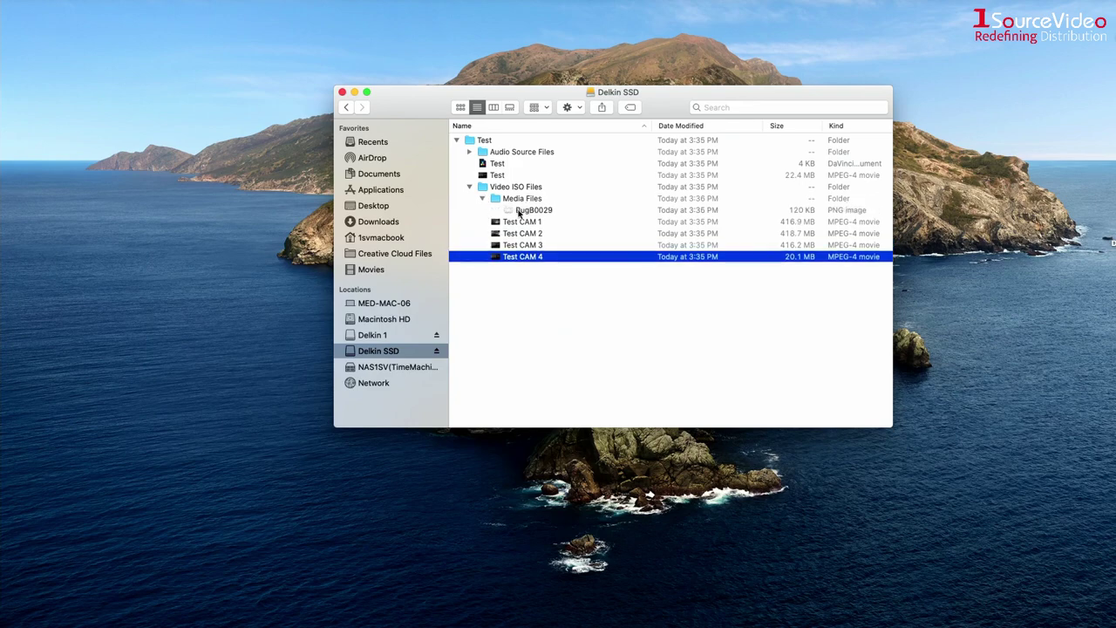
{"action": "left_click", "coordinate": [520, 212]}
{"action": "key", "text": "space"}
{"action": "key", "text": "space"}
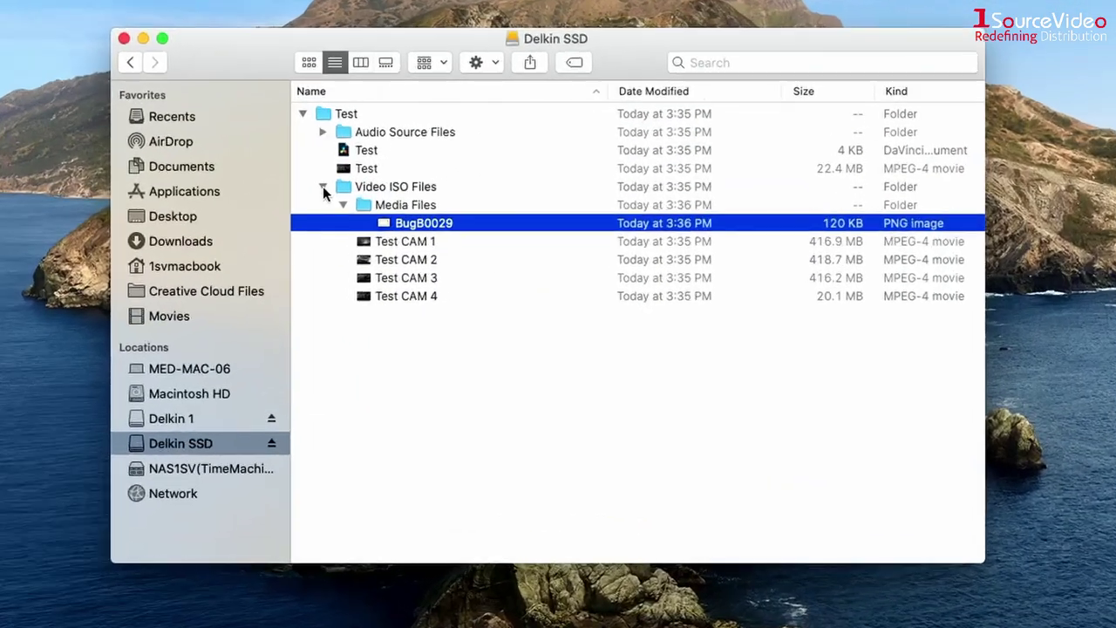
{"action": "left_click", "coordinate": [322, 186]}
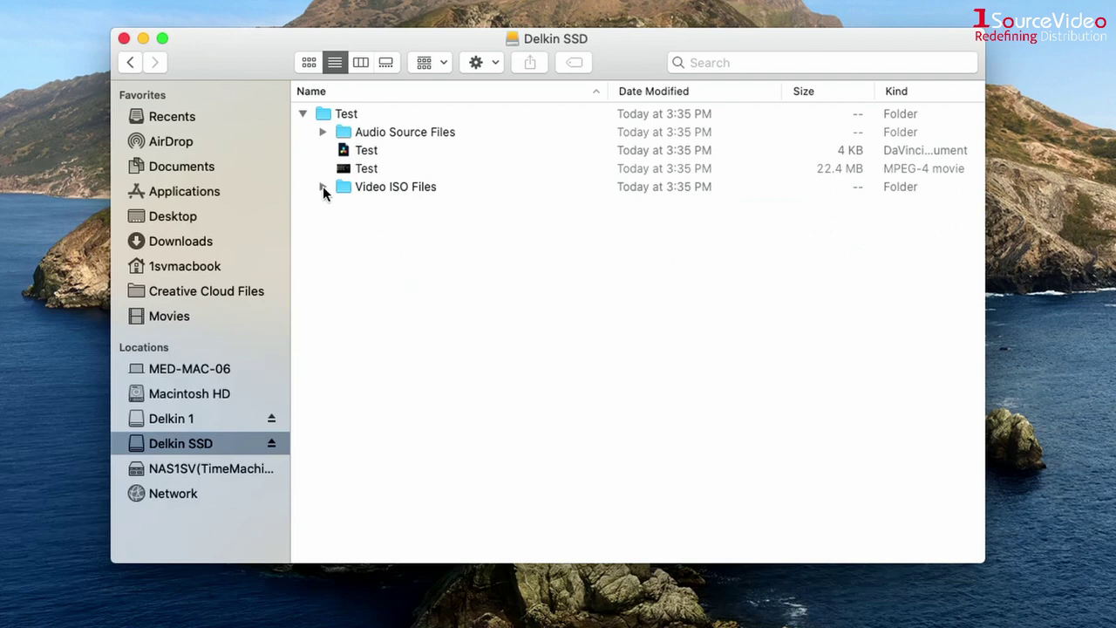
{"action": "left_click", "coordinate": [321, 133]}
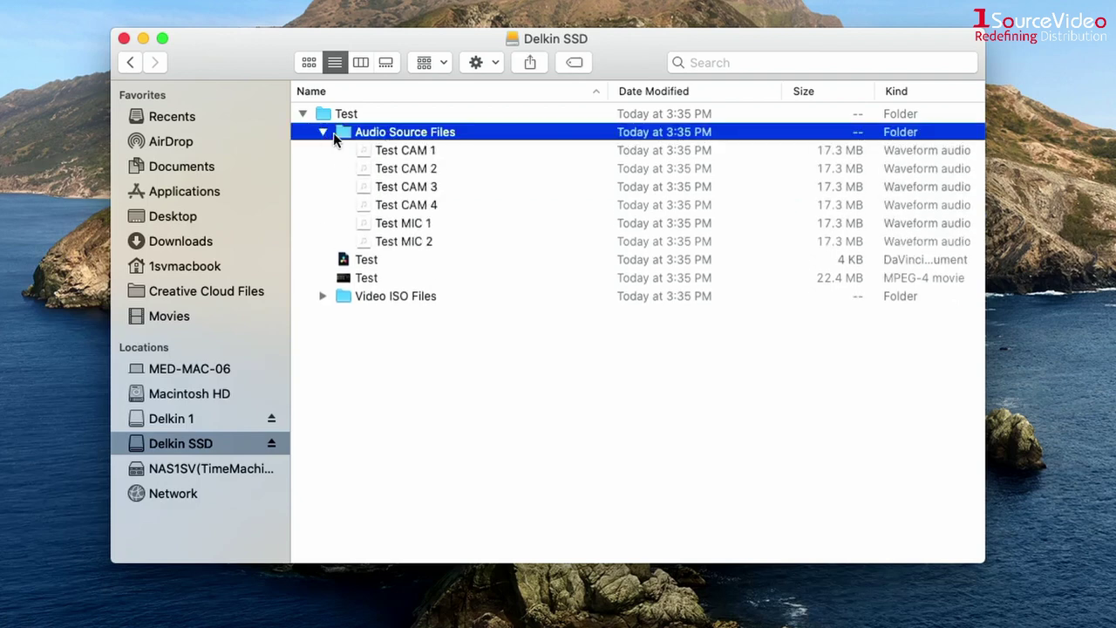
{"action": "left_click", "coordinate": [389, 153]}
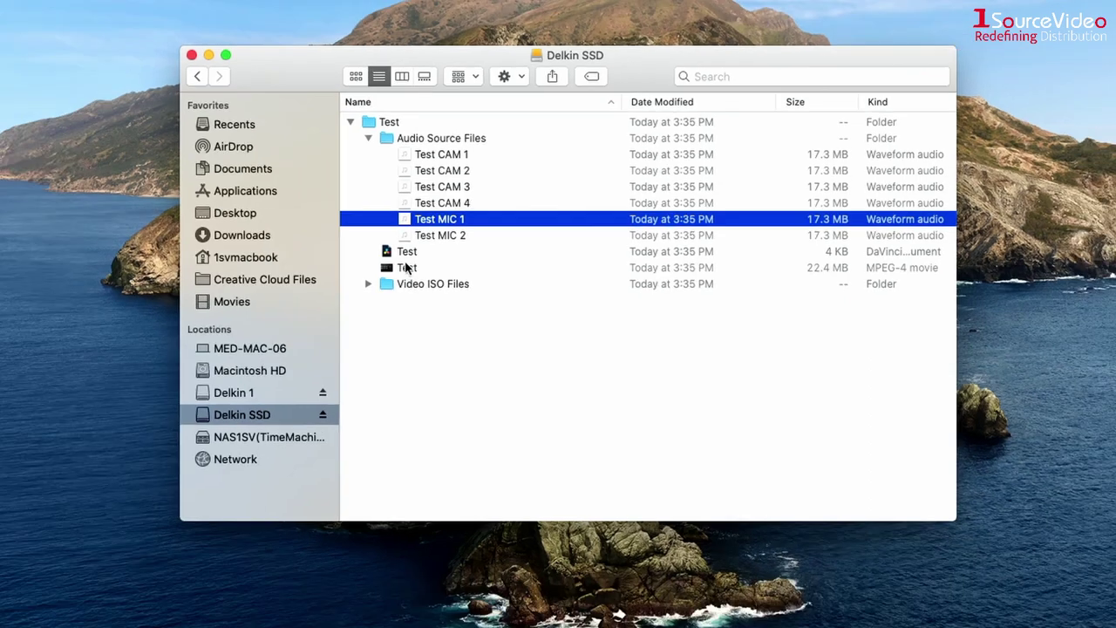
{"action": "left_click", "coordinate": [367, 279]}
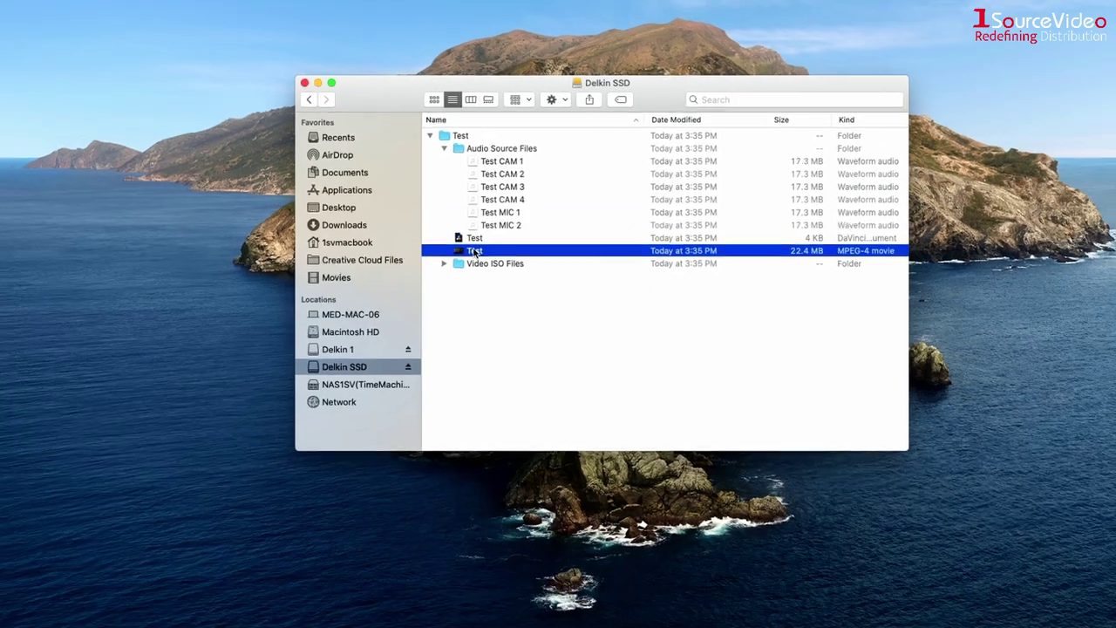
{"action": "key", "text": "space"}
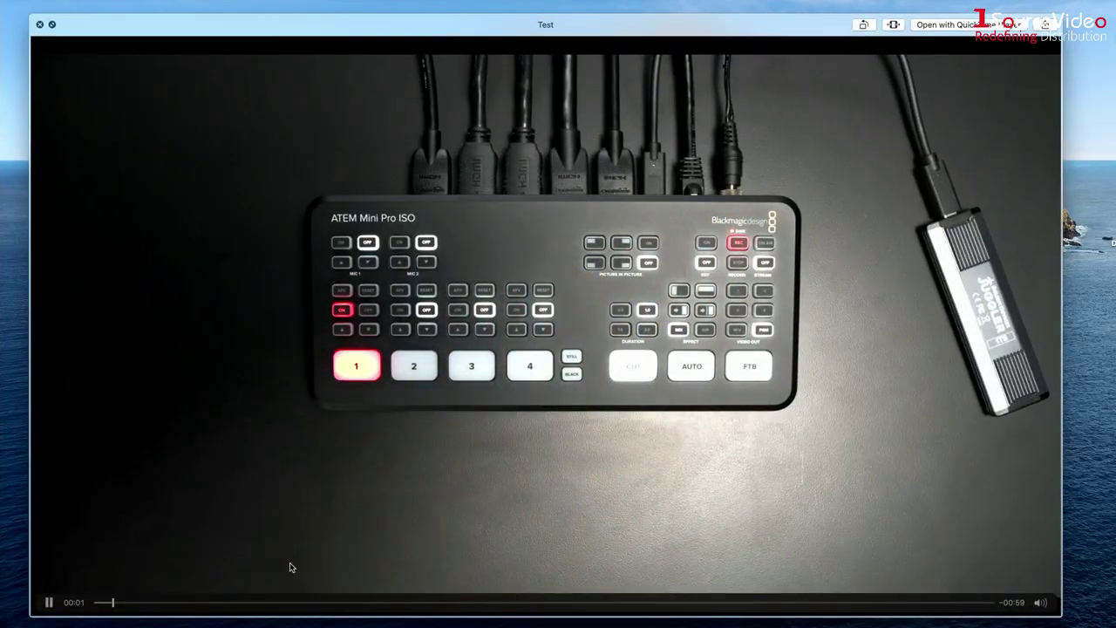
{"action": "left_click_drag", "start_coordinate": [260, 602], "coordinate": [559, 602]}
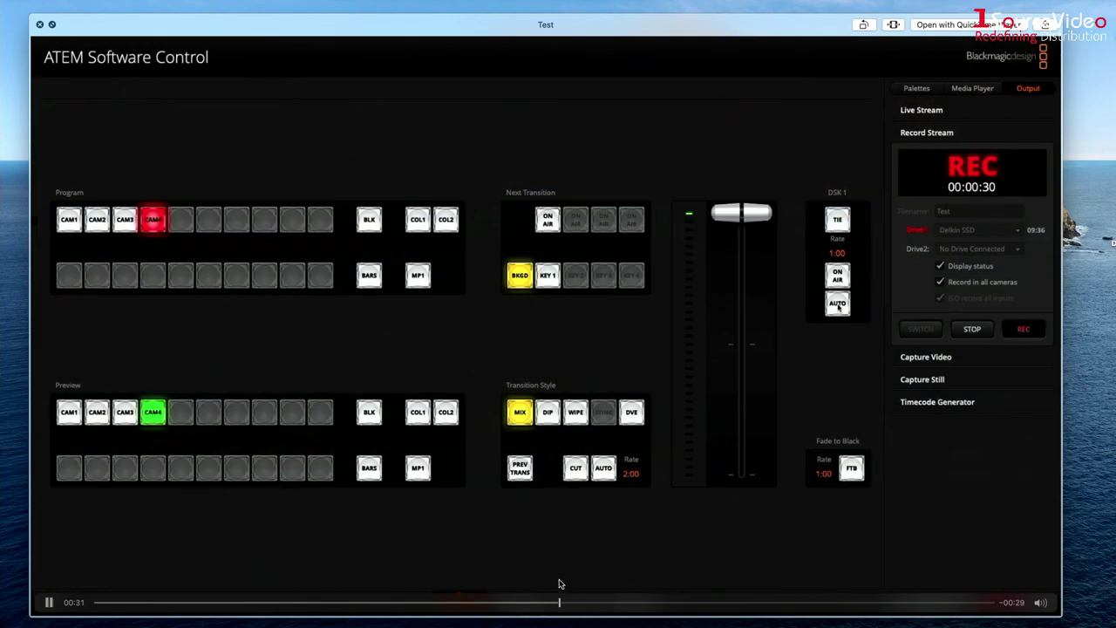
{"action": "key", "text": "space"}
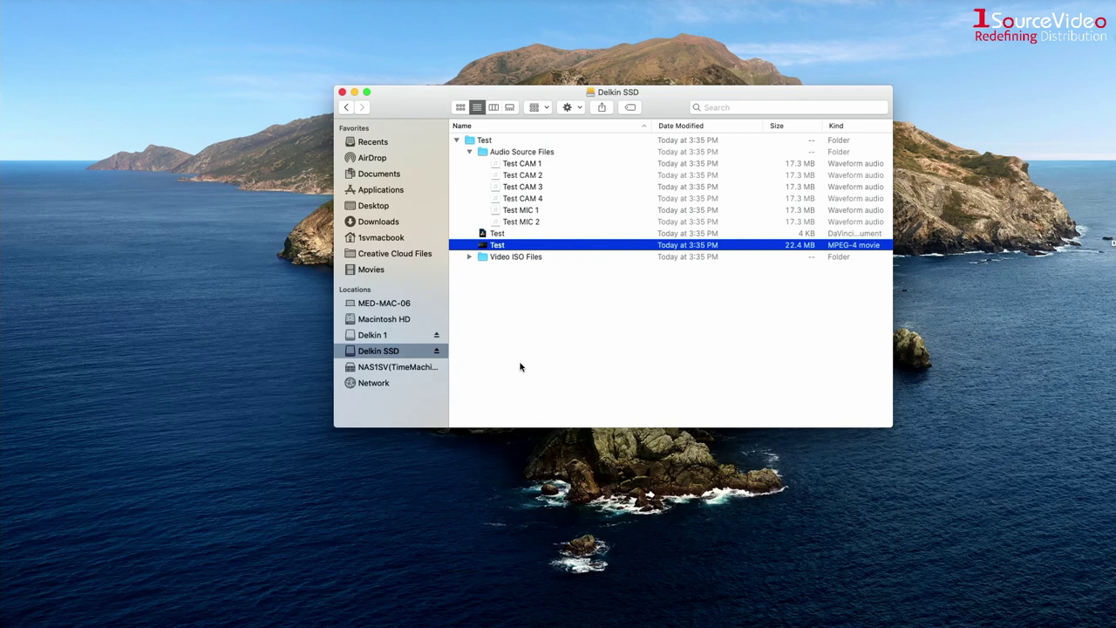
{"action": "double_click", "coordinate": [484, 234]}
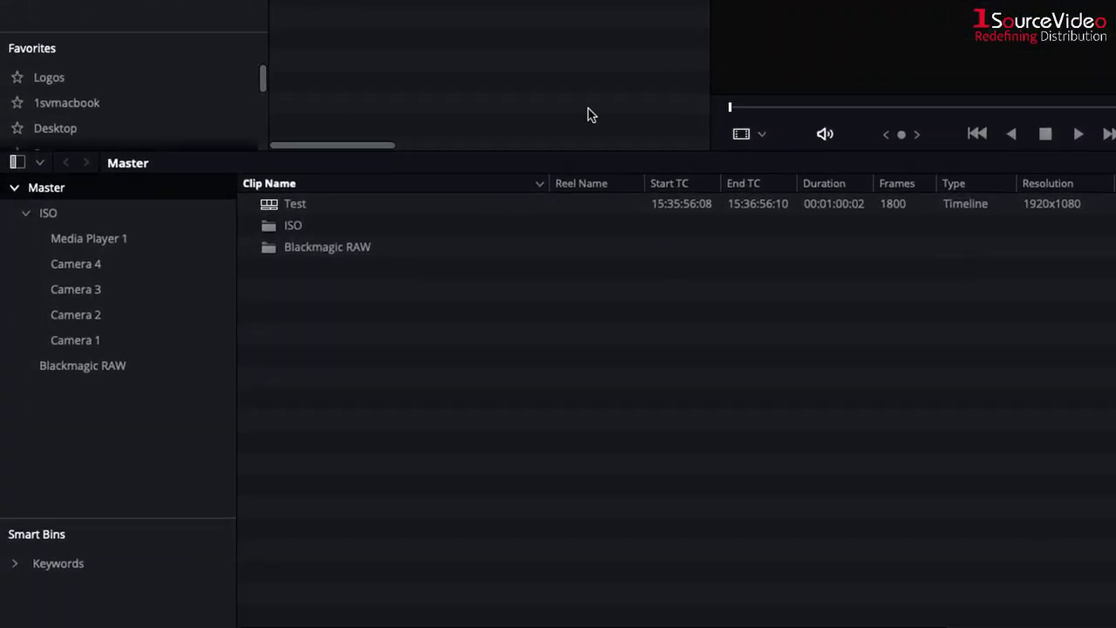
- Browse the Camera 1 to Camera 4 ISO bins and select Test CAM 4.mp4
{"action": "left_click", "coordinate": [73, 345]}
{"action": "left_click", "coordinate": [80, 315]}
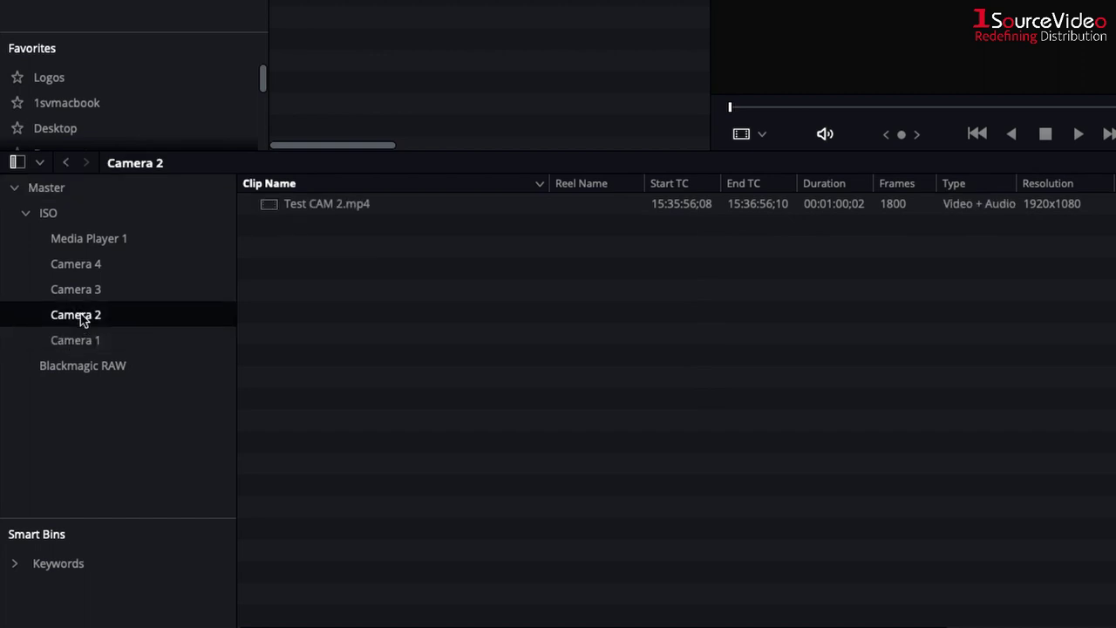
{"action": "left_click", "coordinate": [93, 291]}
{"action": "left_click", "coordinate": [97, 267]}
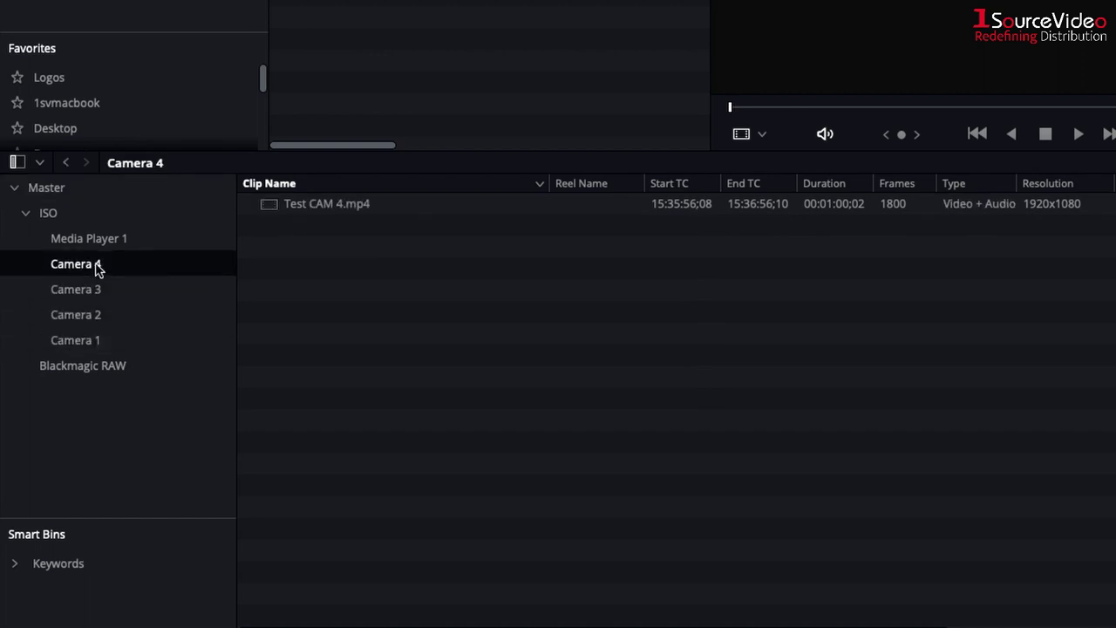
{"action": "left_click", "coordinate": [308, 207]}
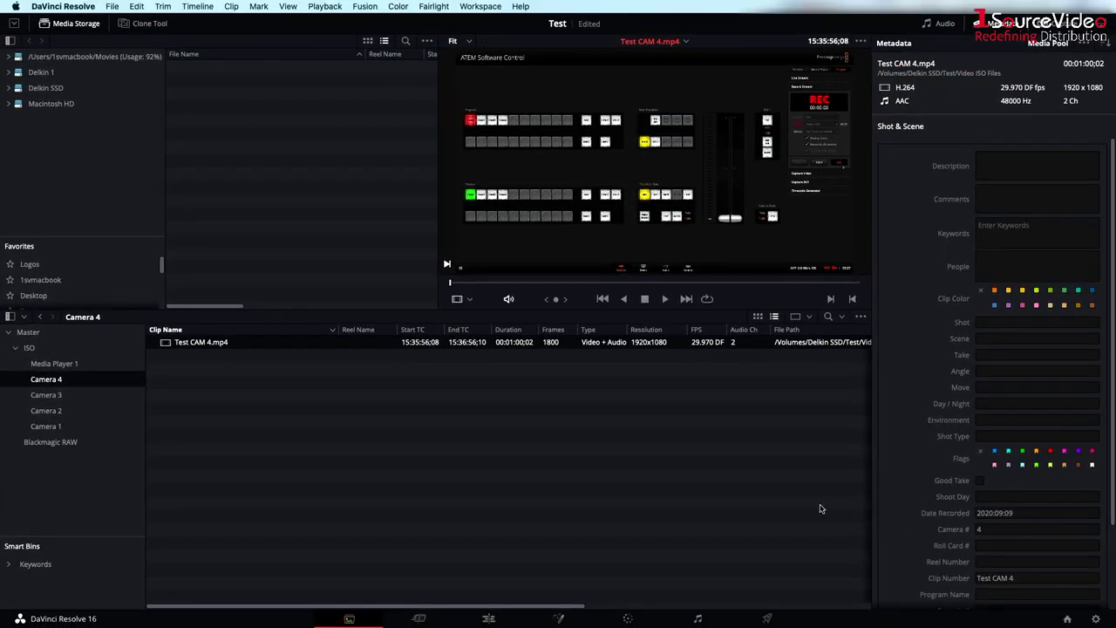
- View the BugB0029.png graphic in Media Player 1, then open the Test timeline from Master
{"action": "left_click", "coordinate": [62, 364]}
{"action": "left_click", "coordinate": [183, 347]}
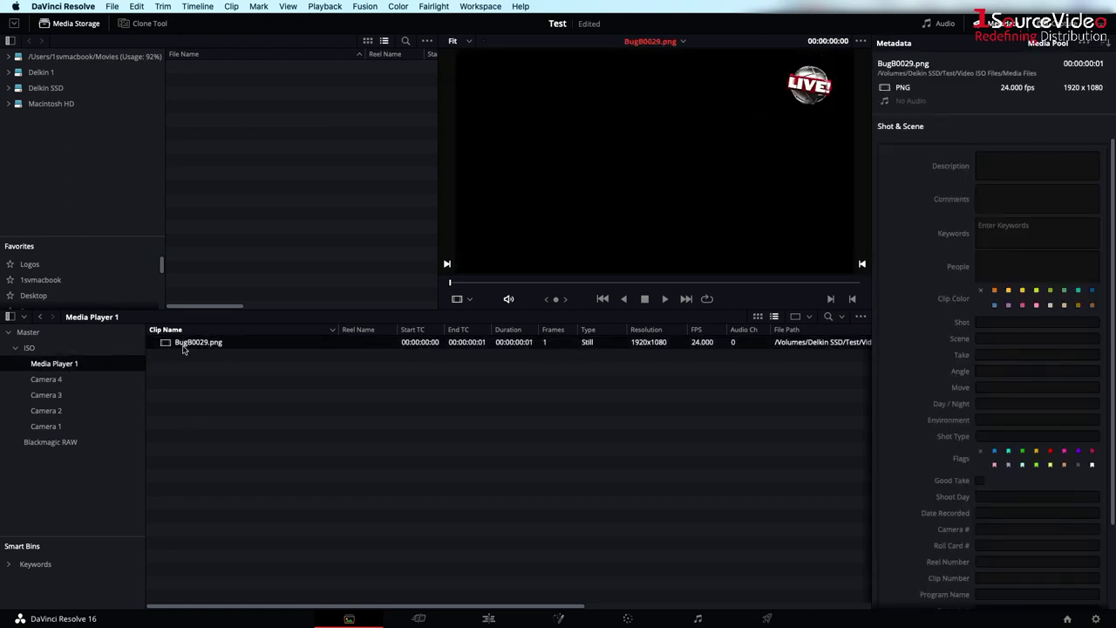
{"action": "left_click", "coordinate": [28, 333]}
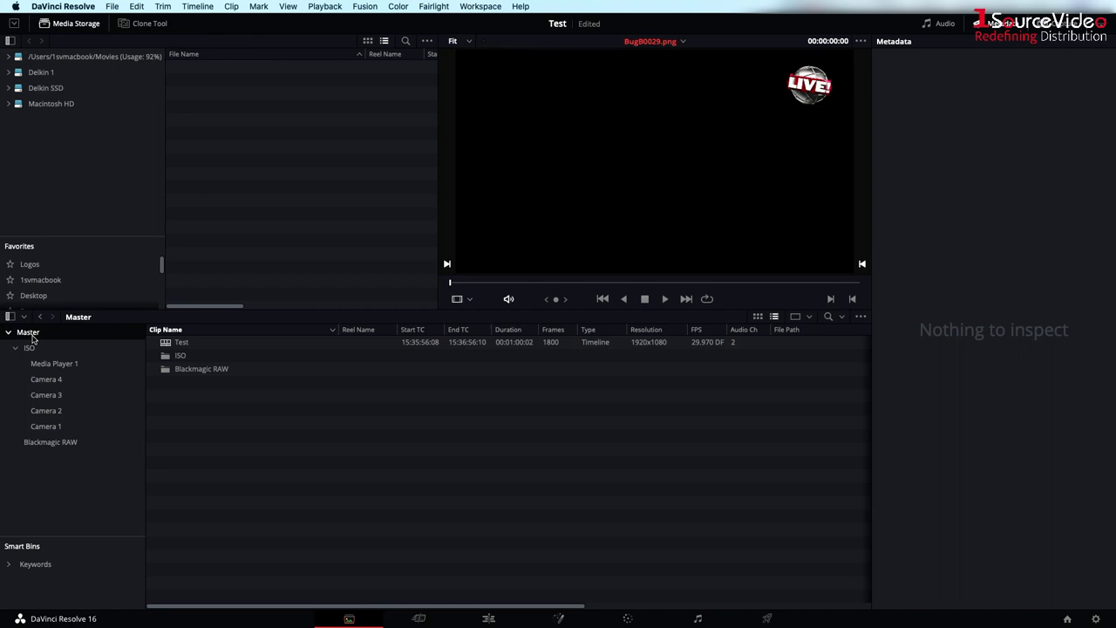
{"action": "double_click", "coordinate": [165, 345]}
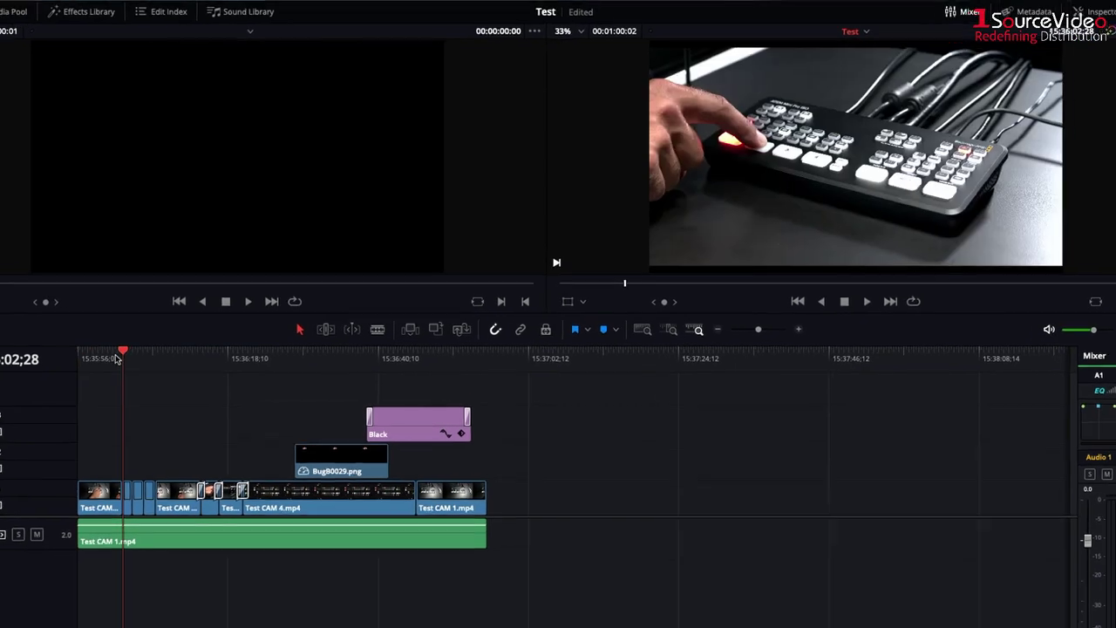
- Play the Test timeline, jumping ahead through the camera cuts and the LIVE! bug overlay
{"action": "key", "text": "space"}
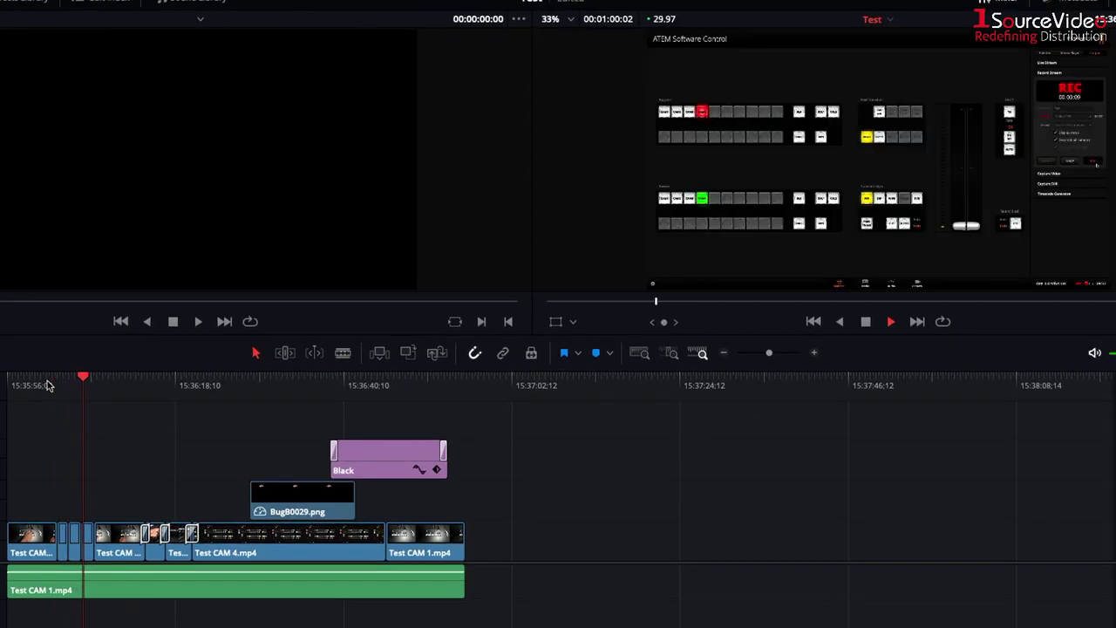
{"action": "key", "text": "space"}
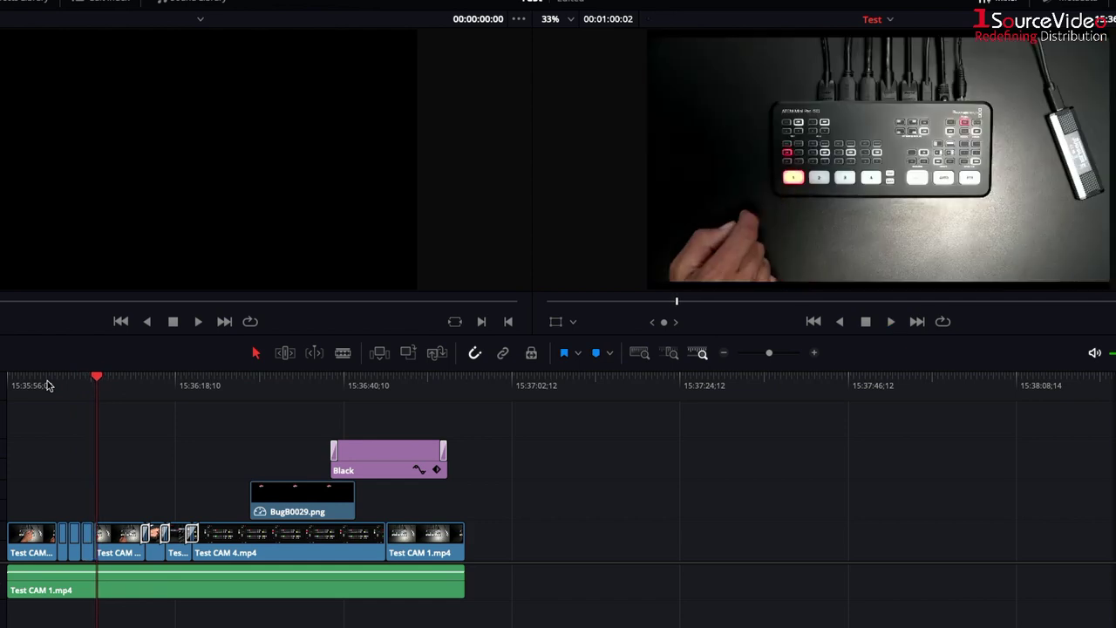
{"action": "left_click", "coordinate": [135, 381]}
{"action": "key", "text": "space"}
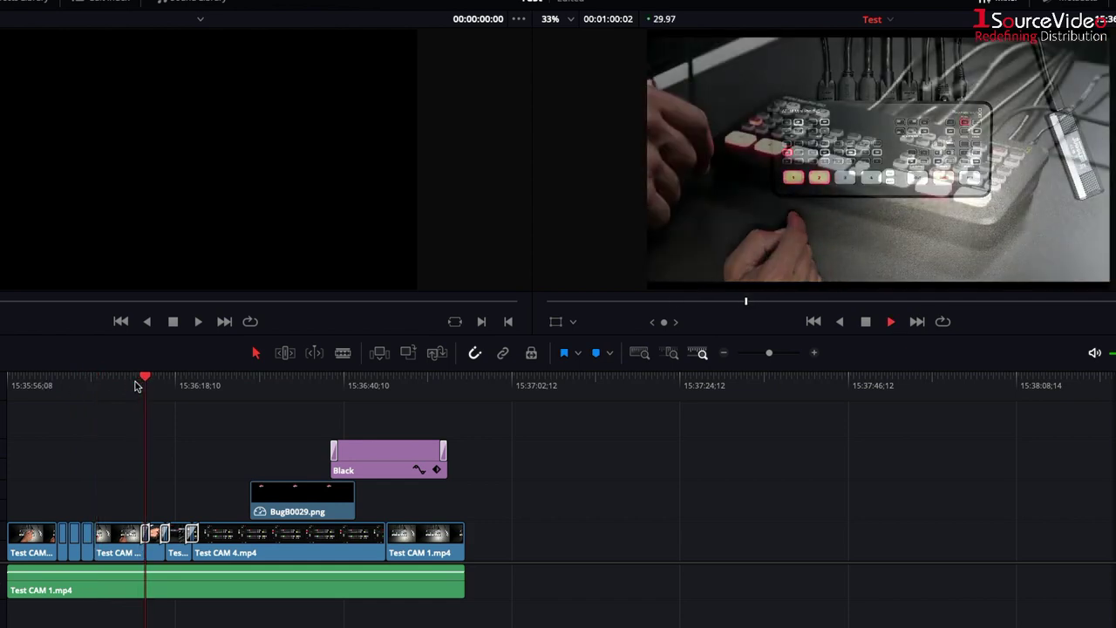
{"action": "key", "text": "space"}
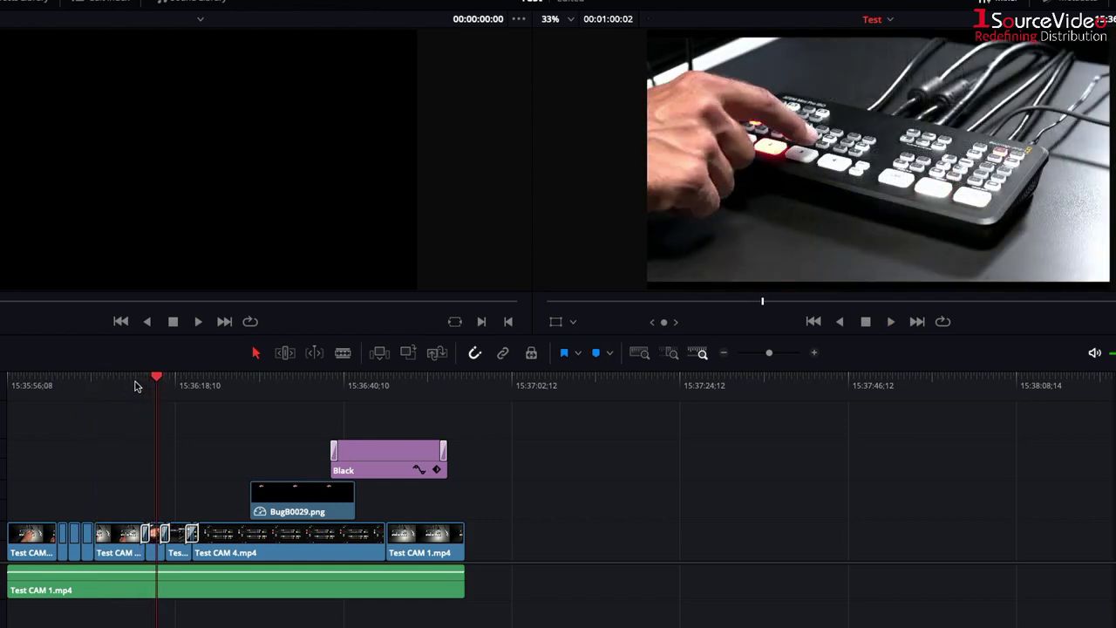
{"action": "key", "text": "space"}
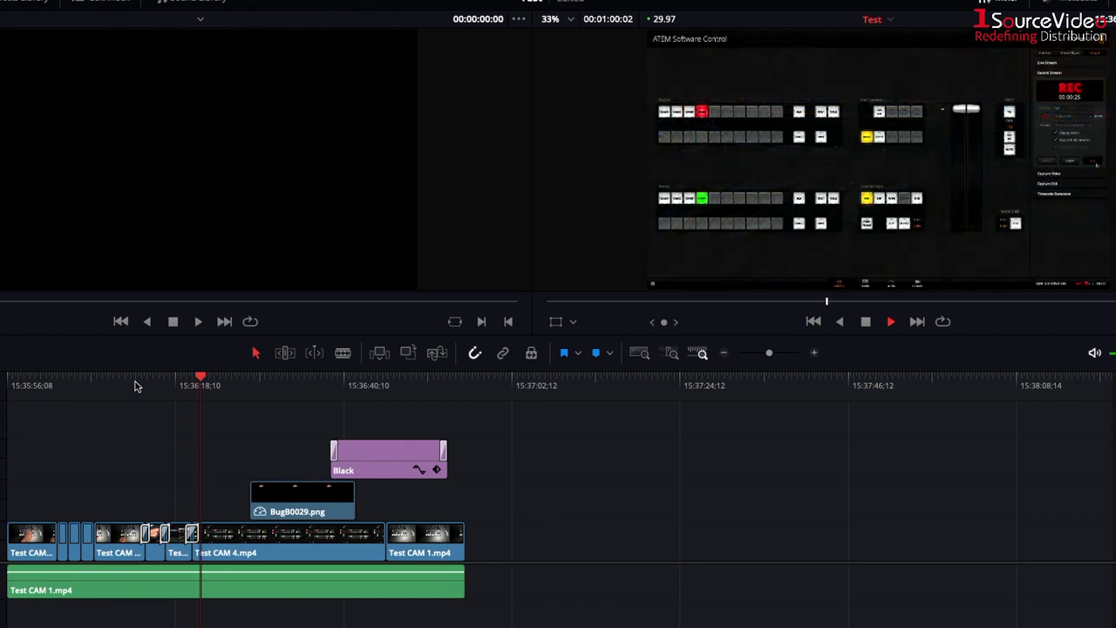
{"action": "key", "text": "space"}
{"action": "left_click", "coordinate": [250, 380]}
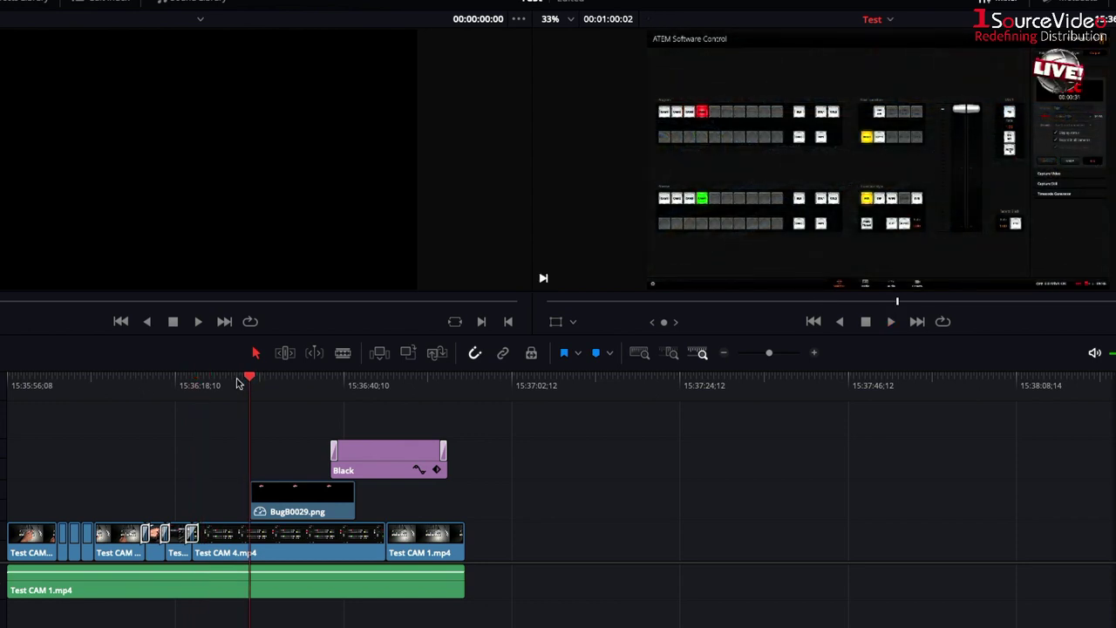
{"action": "key", "text": "space"}
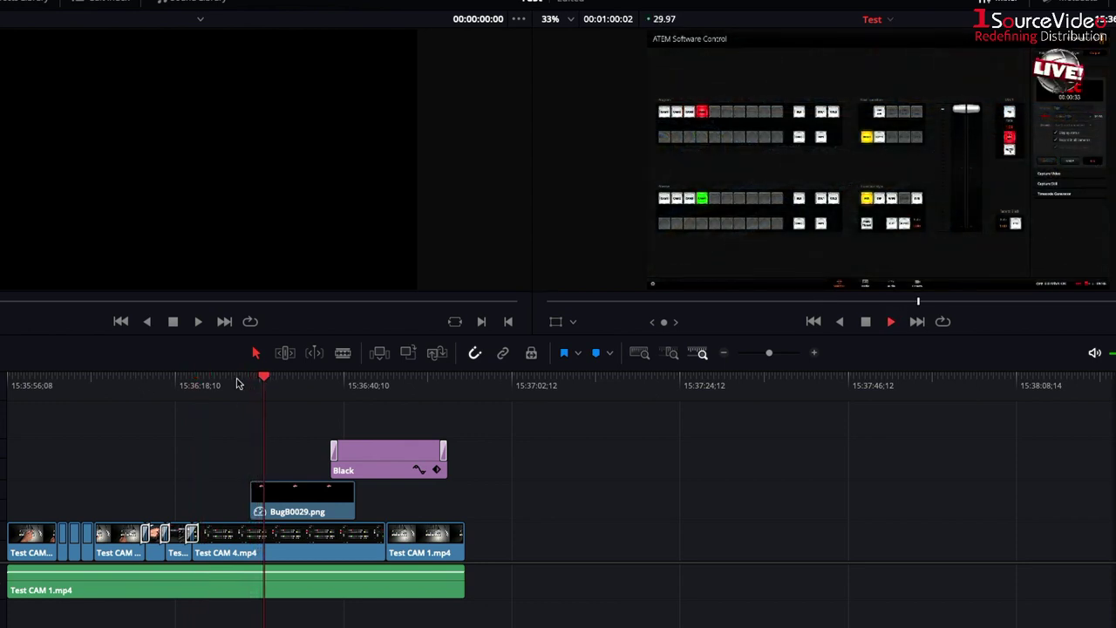
{"action": "left_click", "coordinate": [303, 384]}
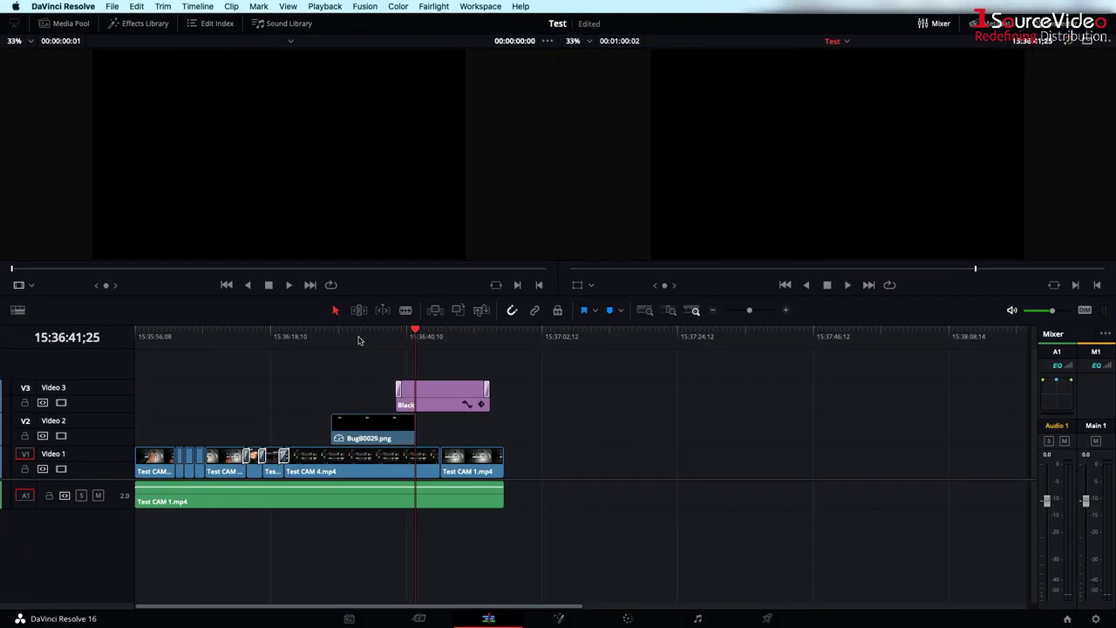
- Zoom in at 15:36:06:00; extend CAM 4, stretch CAM 2 over CAM 3 and start it earlier
{"action": "left_click", "coordinate": [195, 340]}
{"action": "key", "text": "super+equal"}
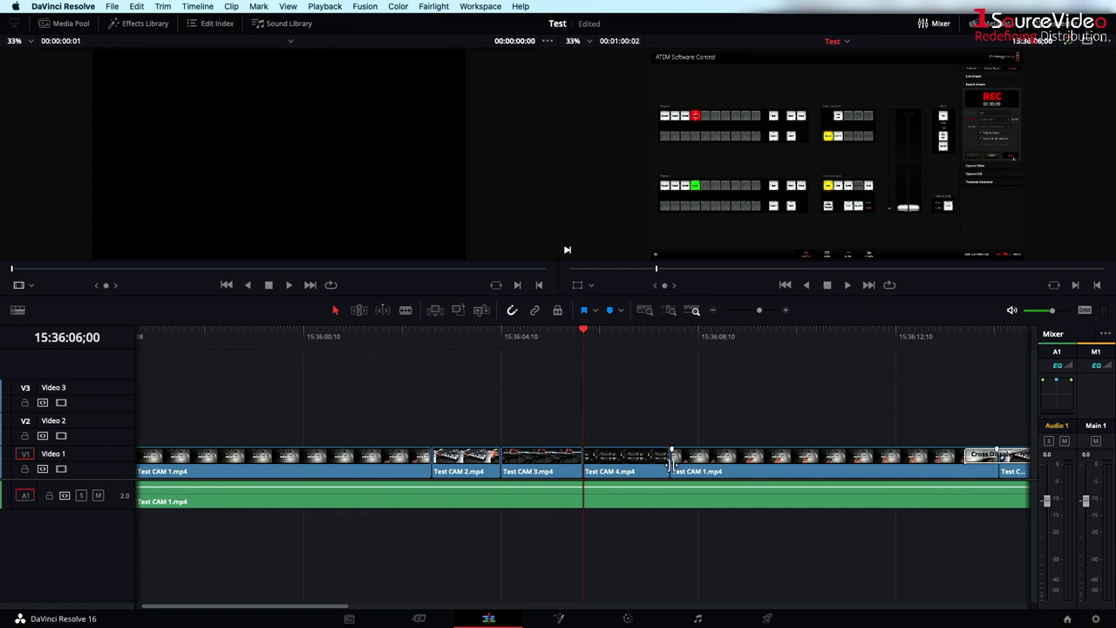
{"action": "left_click_drag", "start_coordinate": [670, 478], "coordinate": [796, 476]}
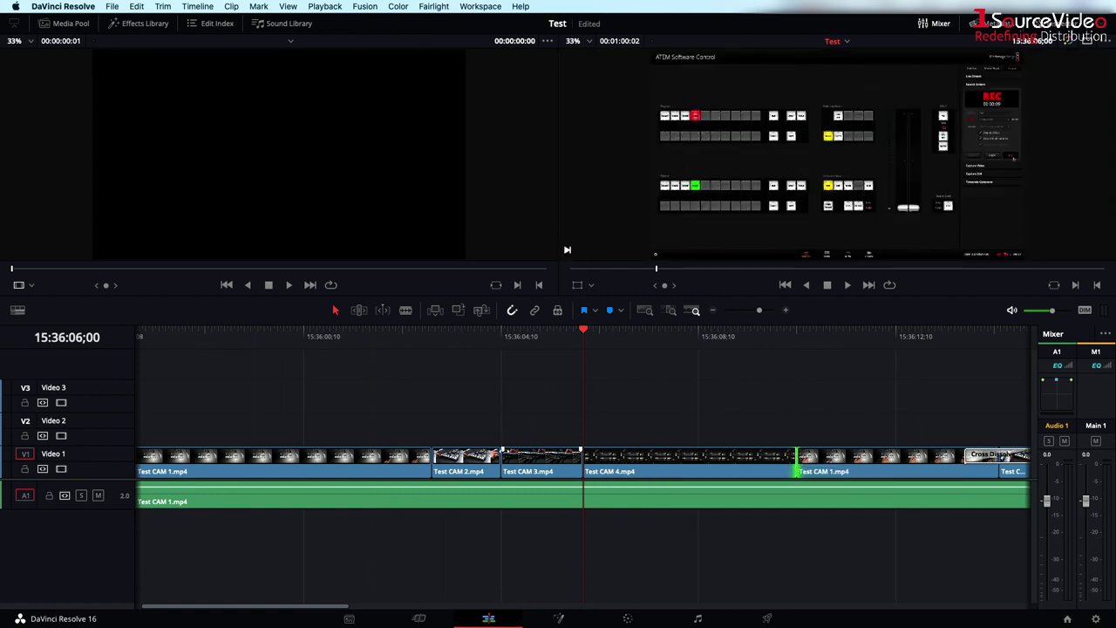
{"action": "left_click_drag", "start_coordinate": [500, 462], "coordinate": [583, 457]}
{"action": "left_click_drag", "start_coordinate": [432, 462], "coordinate": [339, 457]}
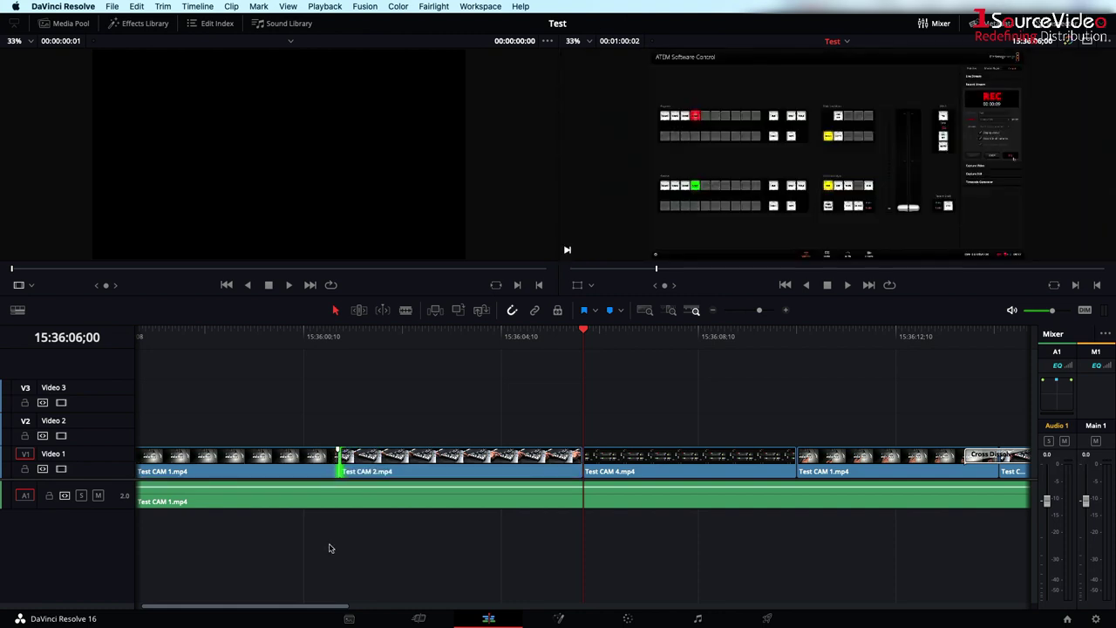
{"action": "left_click", "coordinate": [349, 619]}
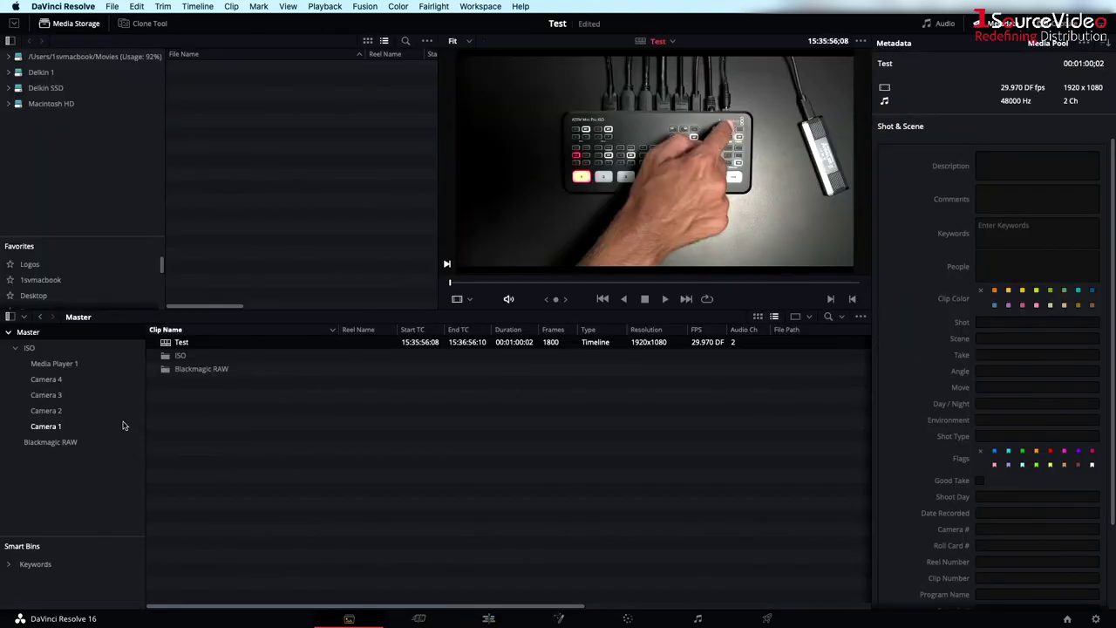
- Build a multicam clip from the four camera ISOs, naming angles by Metadata - Camera, sources left in place
{"action": "left_click", "coordinate": [47, 379]}
{"action": "left_click", "coordinate": [44, 428], "text": "shift"}
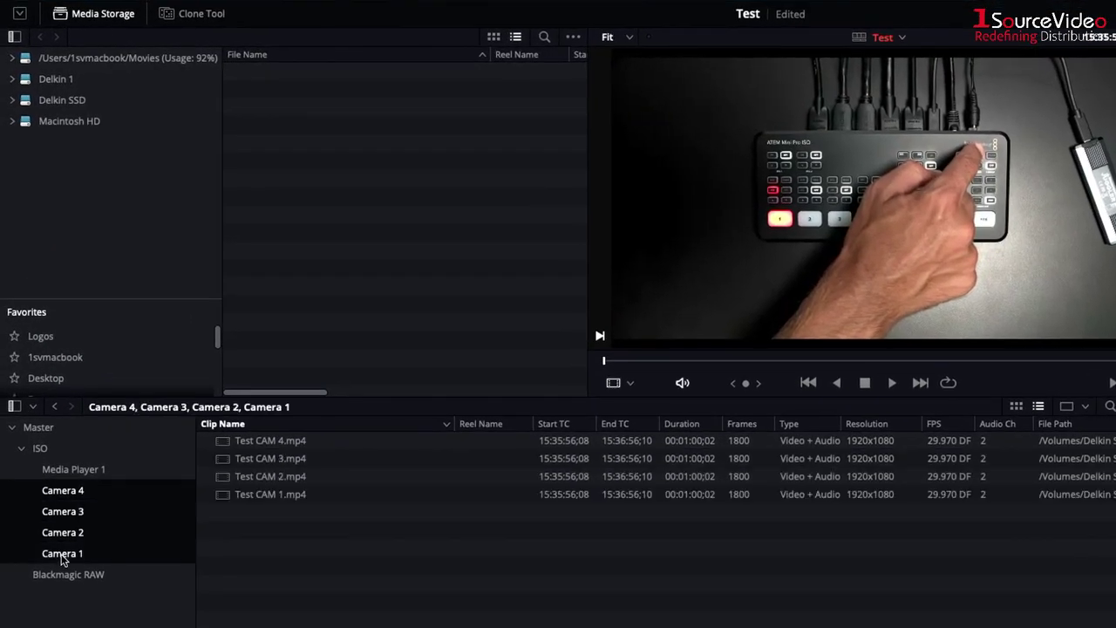
{"action": "left_click", "coordinate": [260, 440]}
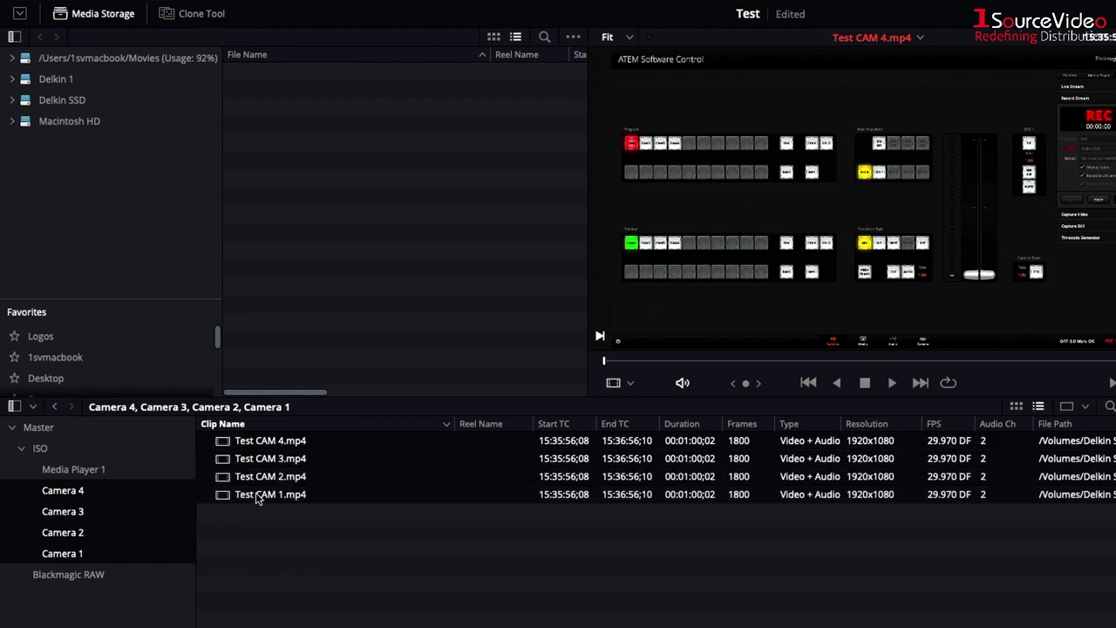
{"action": "right_click", "coordinate": [268, 471]}
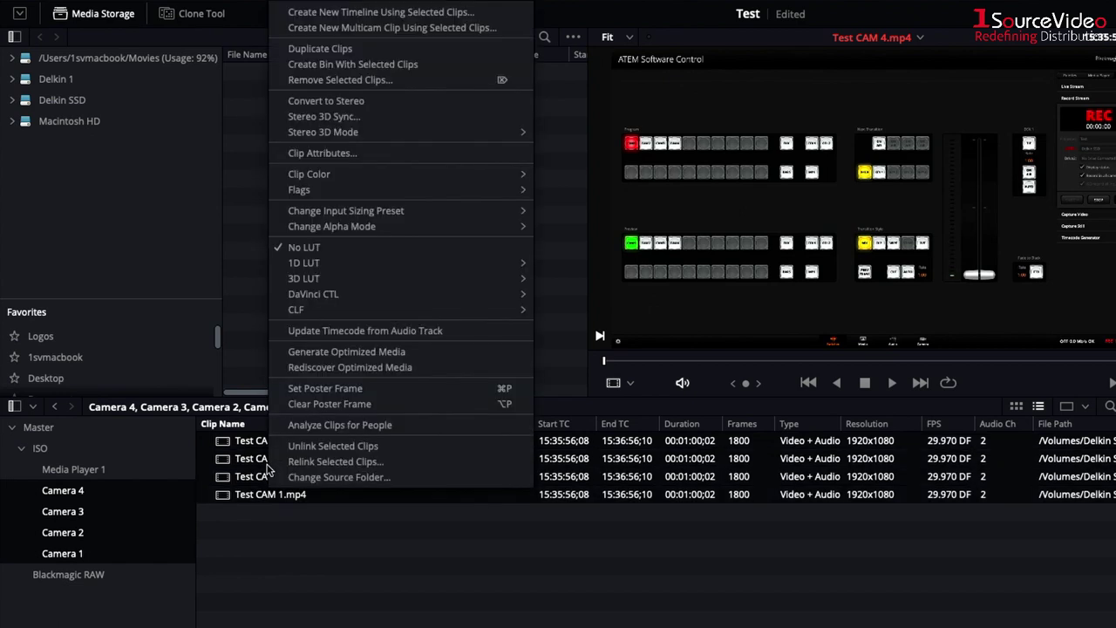
{"action": "left_click", "coordinate": [392, 29]}
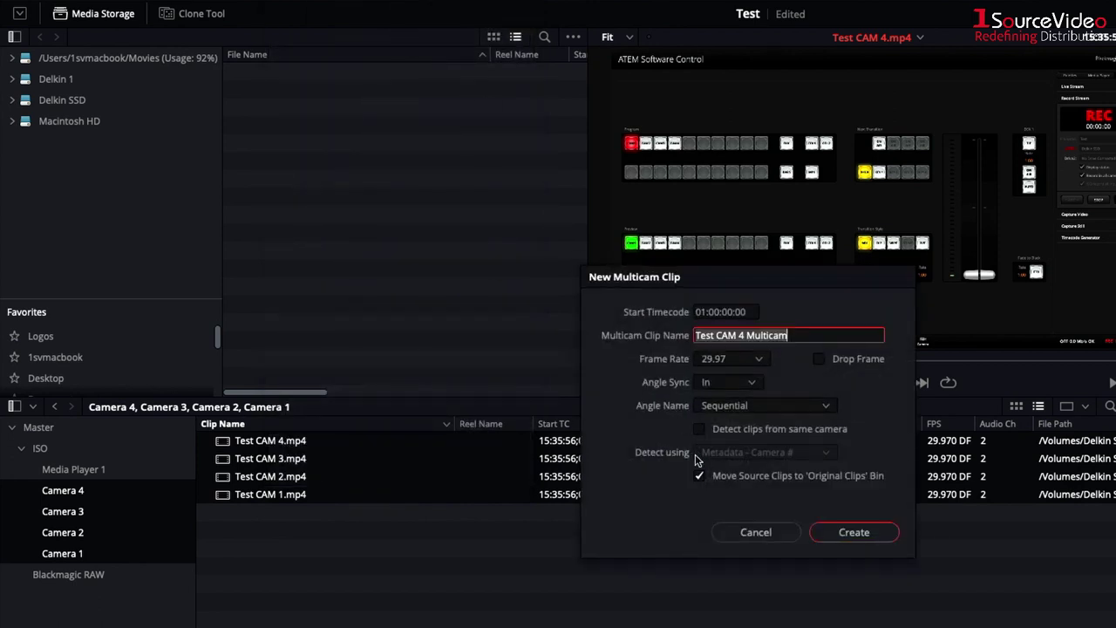
{"action": "left_click", "coordinate": [698, 478]}
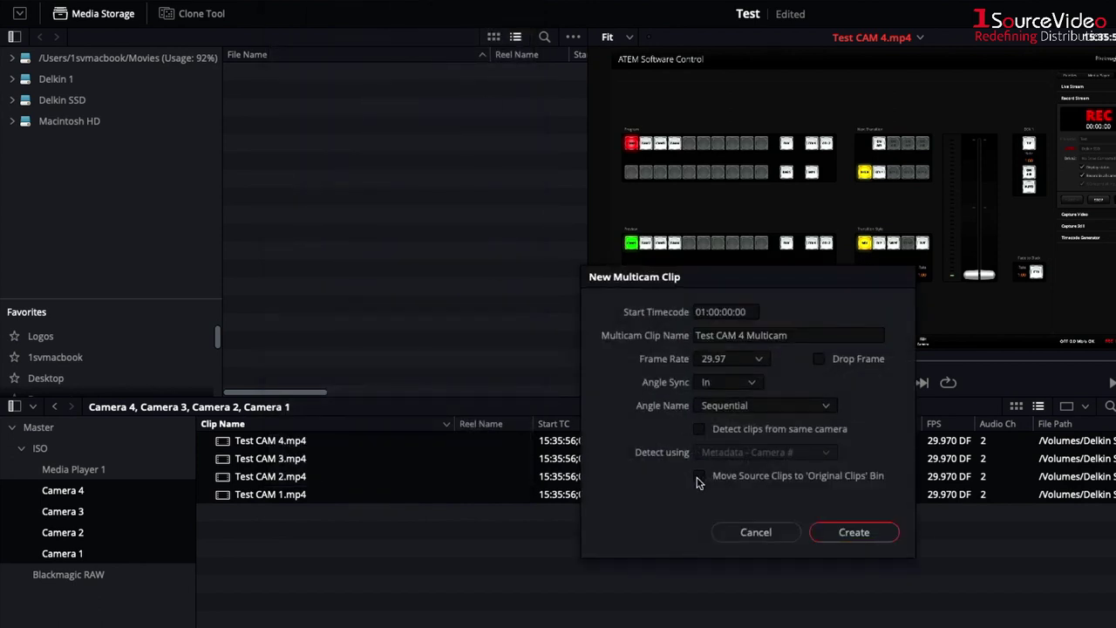
{"action": "left_click", "coordinate": [779, 408]}
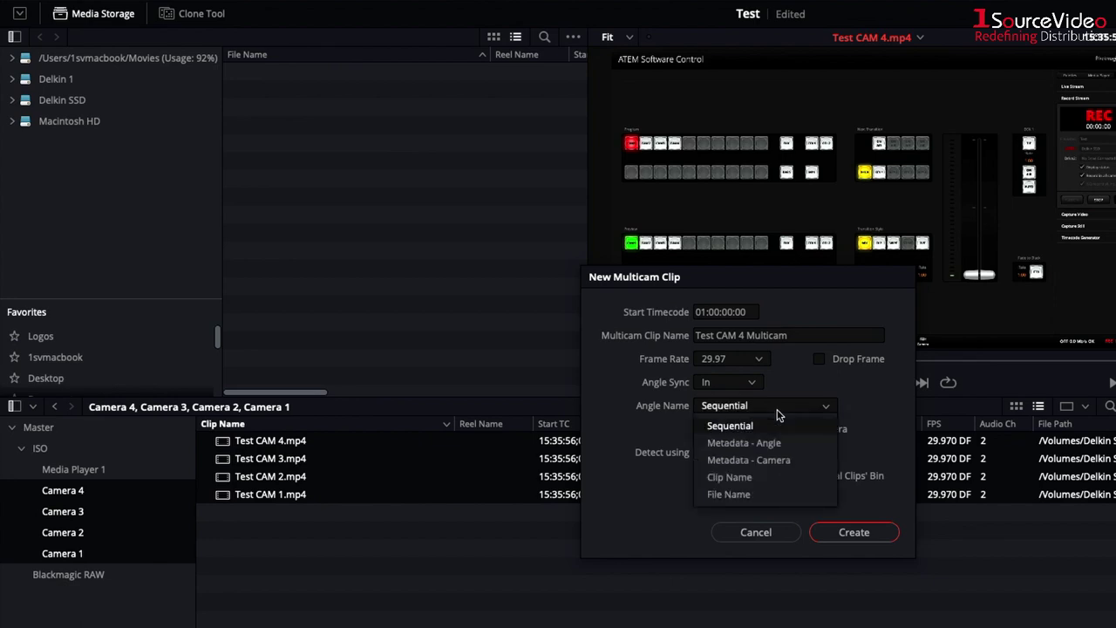
{"action": "left_click", "coordinate": [773, 463]}
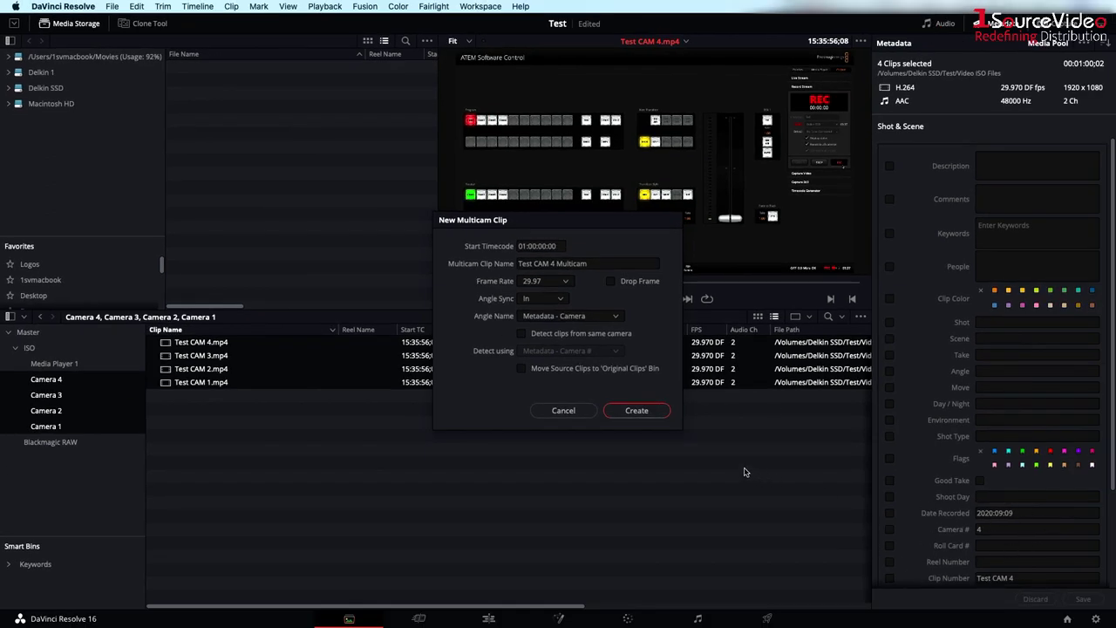
{"action": "left_click", "coordinate": [635, 411]}
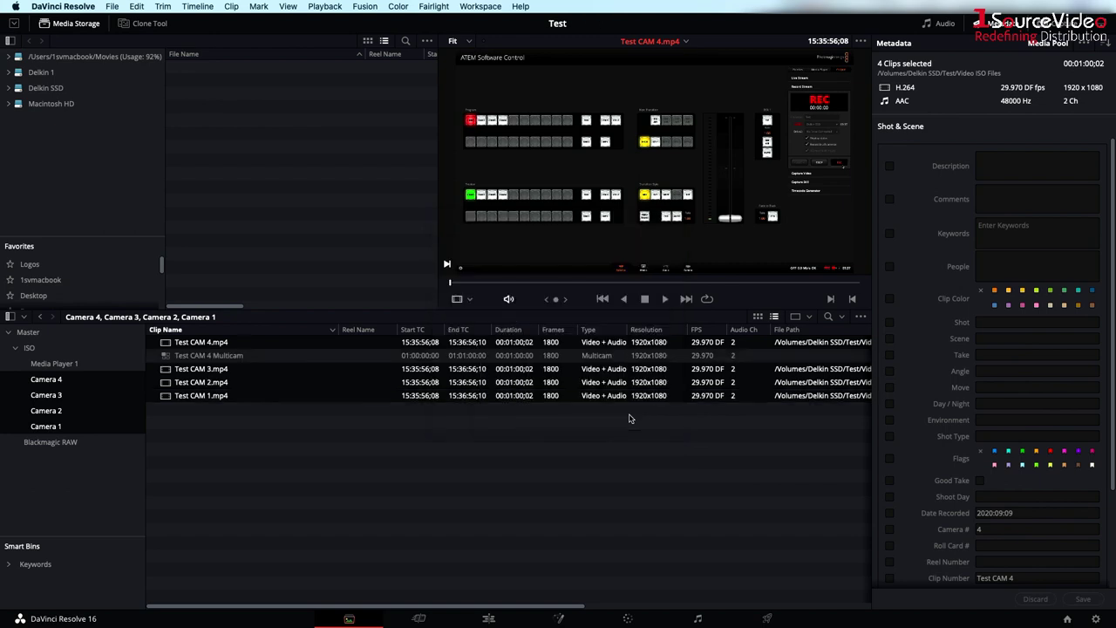
- Open Test CAM 4 Multicam in the timeline and scrub through its four stacked camera angles
{"action": "left_click", "coordinate": [233, 415]}
{"action": "left_click", "coordinate": [215, 357]}
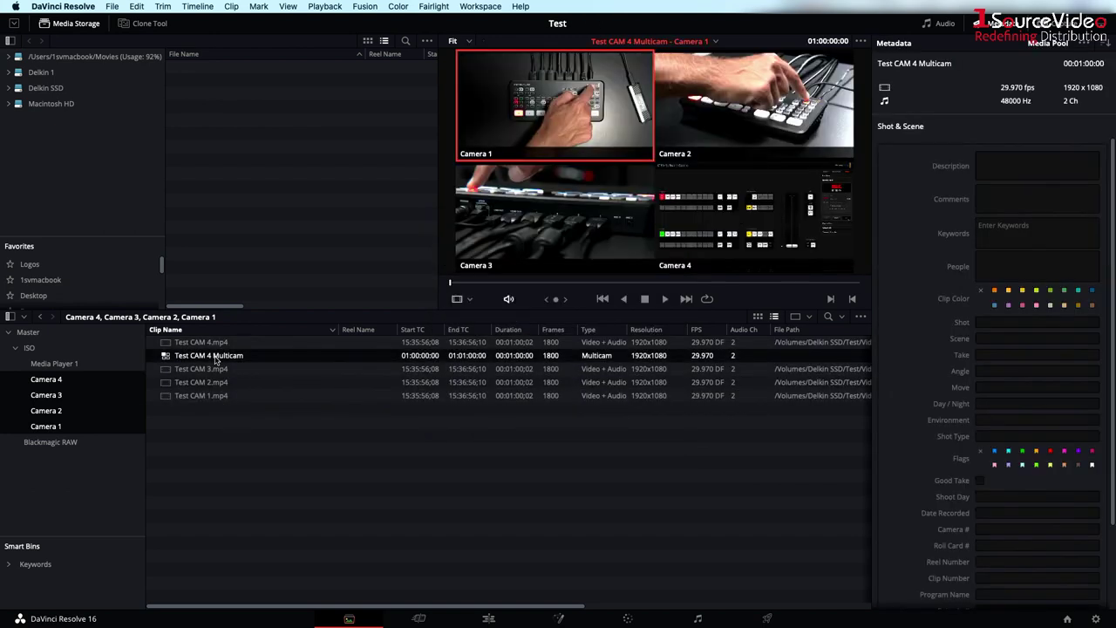
{"action": "right_click", "coordinate": [216, 360]}
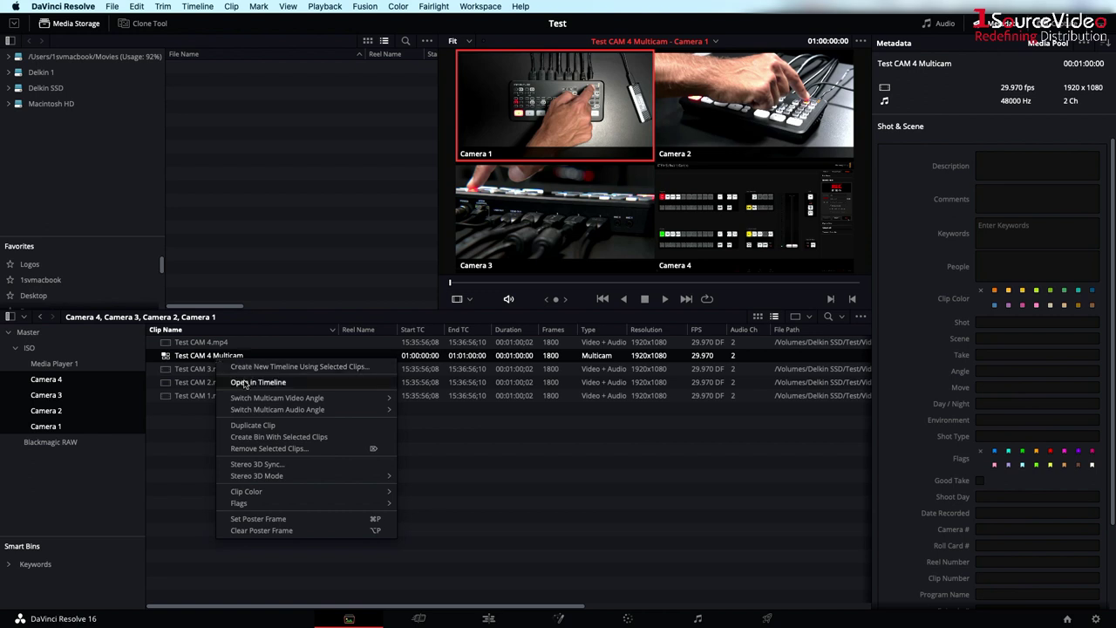
{"action": "left_click", "coordinate": [246, 383]}
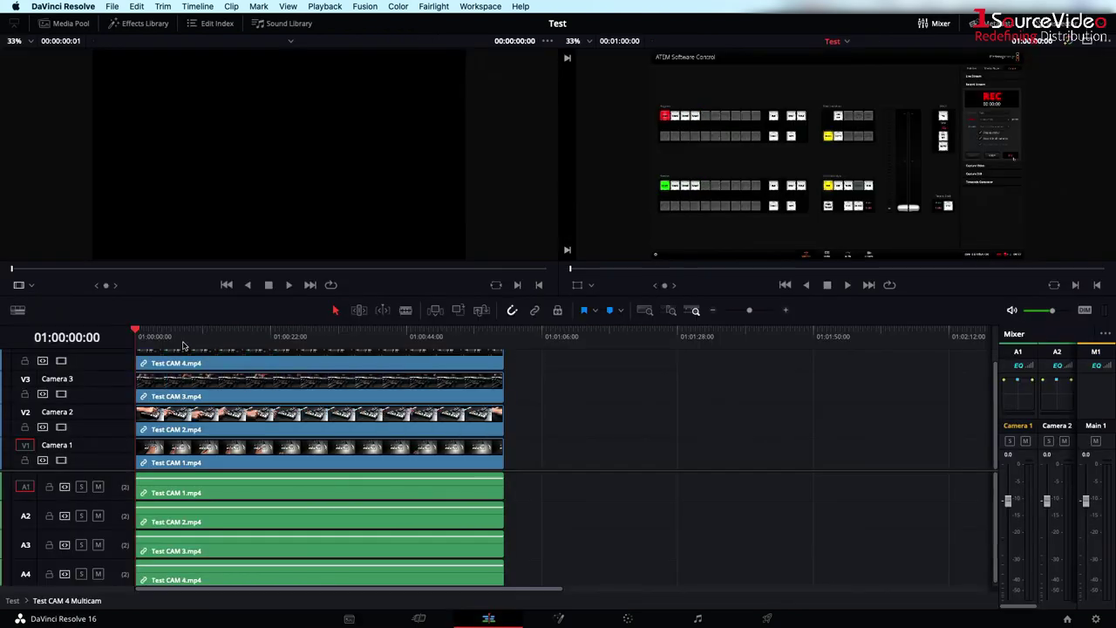
{"action": "left_click_drag", "start_coordinate": [172, 336], "coordinate": [277, 335]}
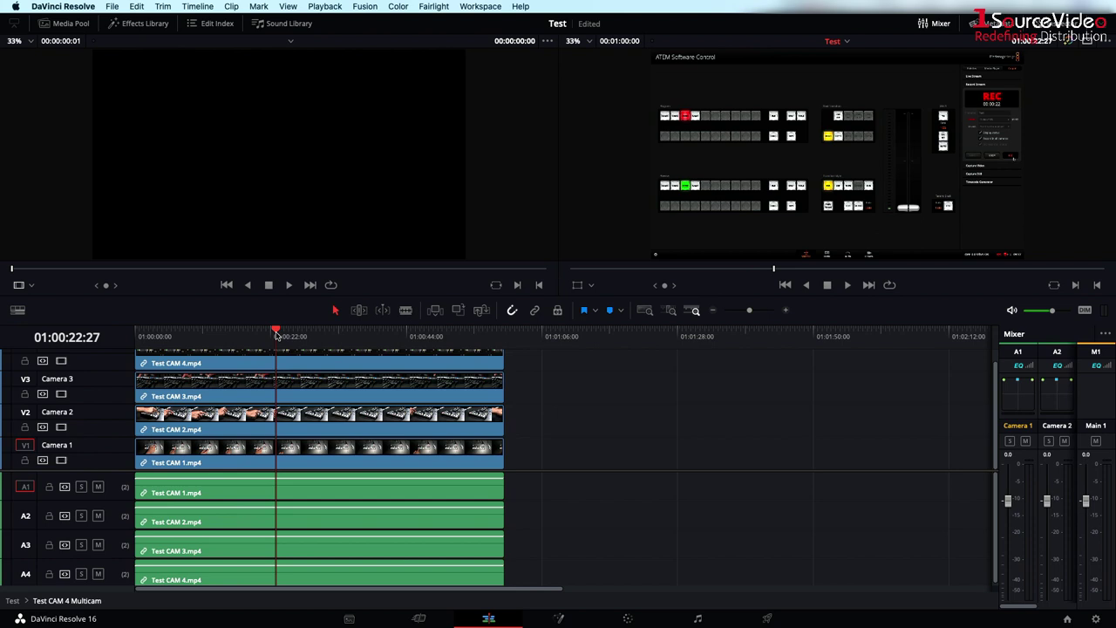
- Back on the media pool, build Timeline 2 from the Test CAM 4 Multicam clip
{"action": "left_click", "coordinate": [349, 619]}
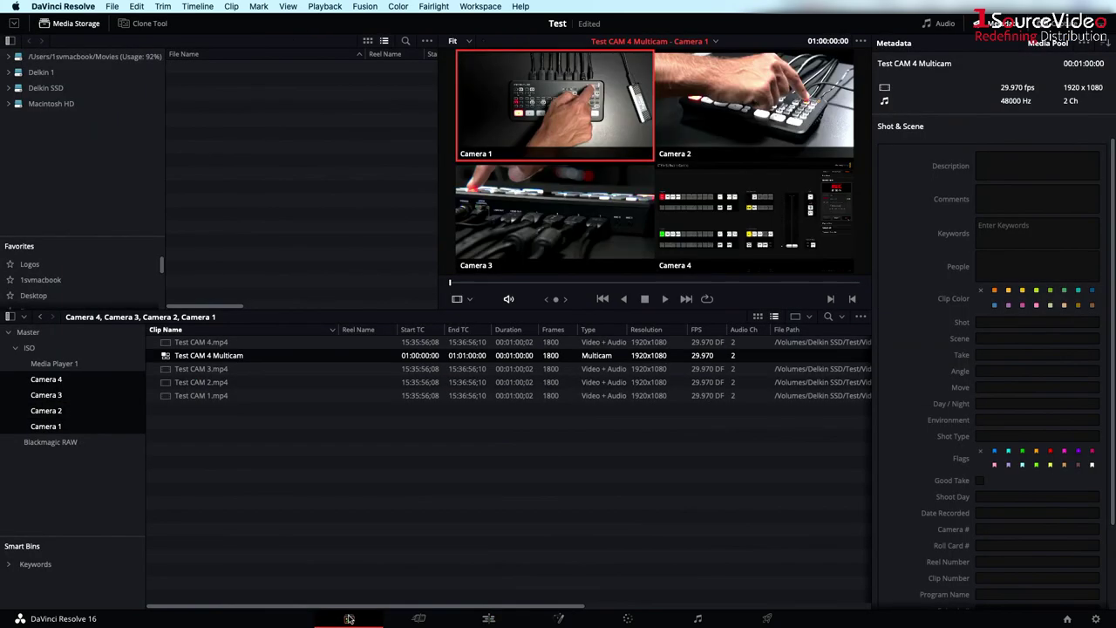
{"action": "right_click", "coordinate": [197, 356]}
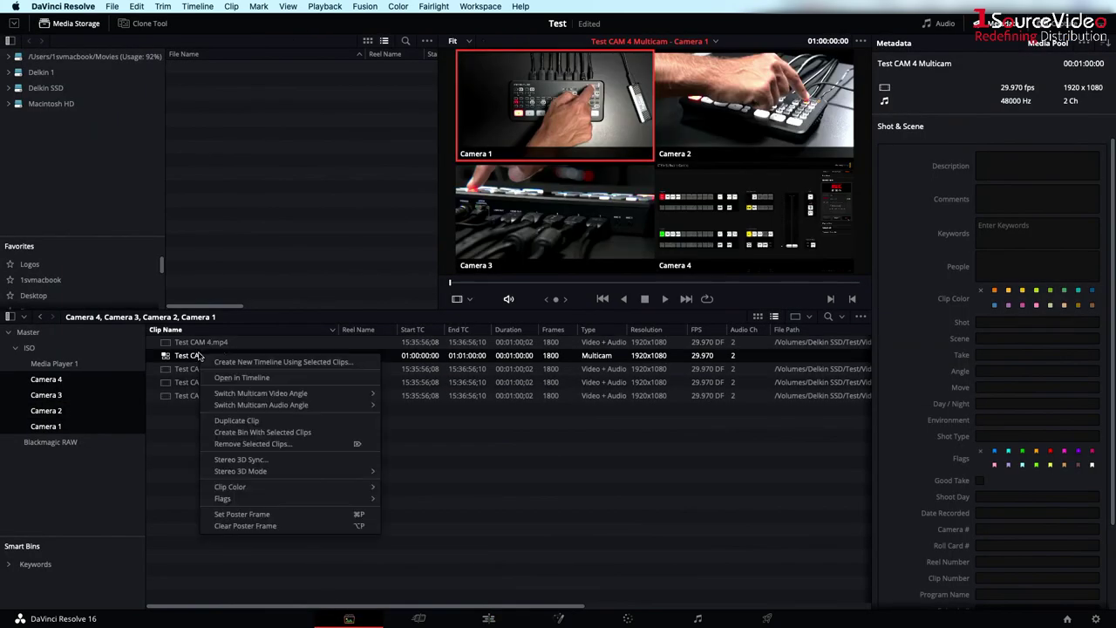
{"action": "left_click", "coordinate": [241, 365]}
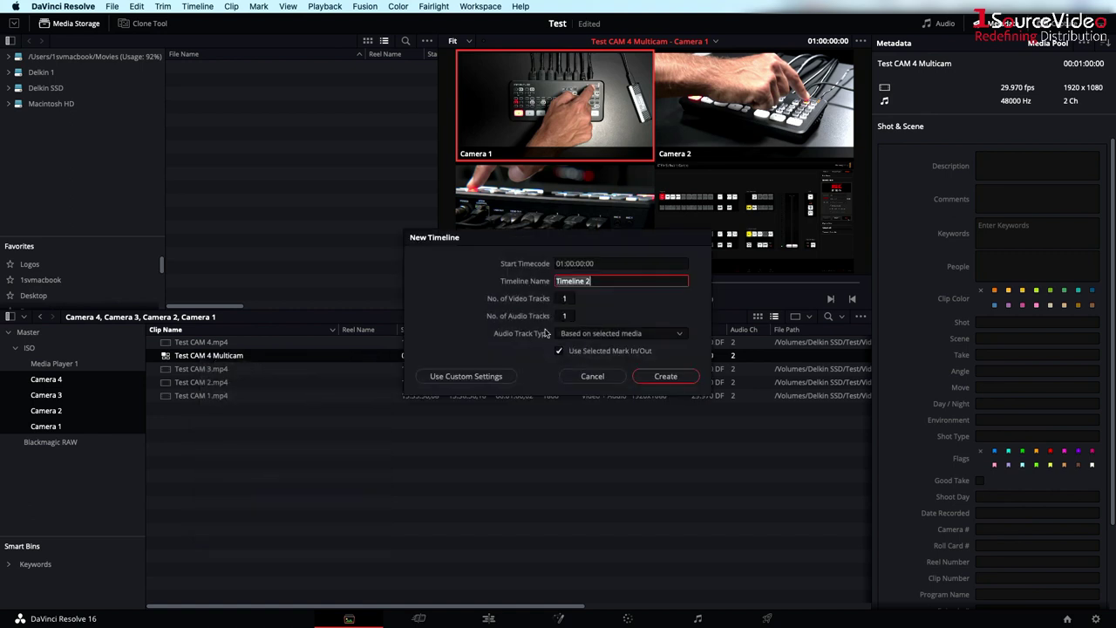
{"action": "left_click", "coordinate": [665, 377]}
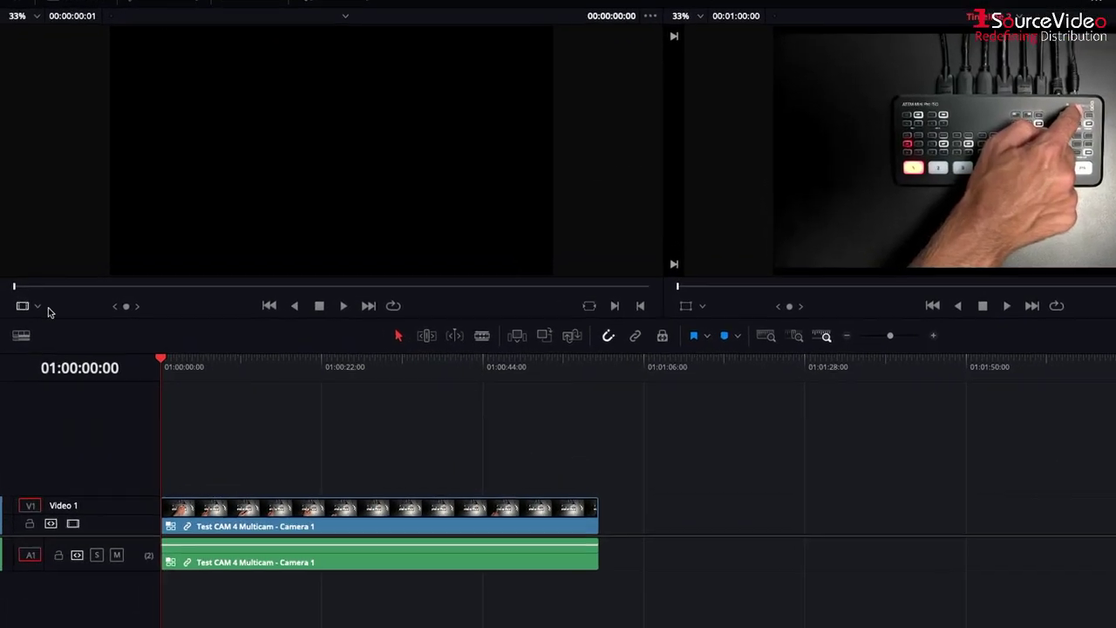
{"action": "left_click", "coordinate": [33, 288]}
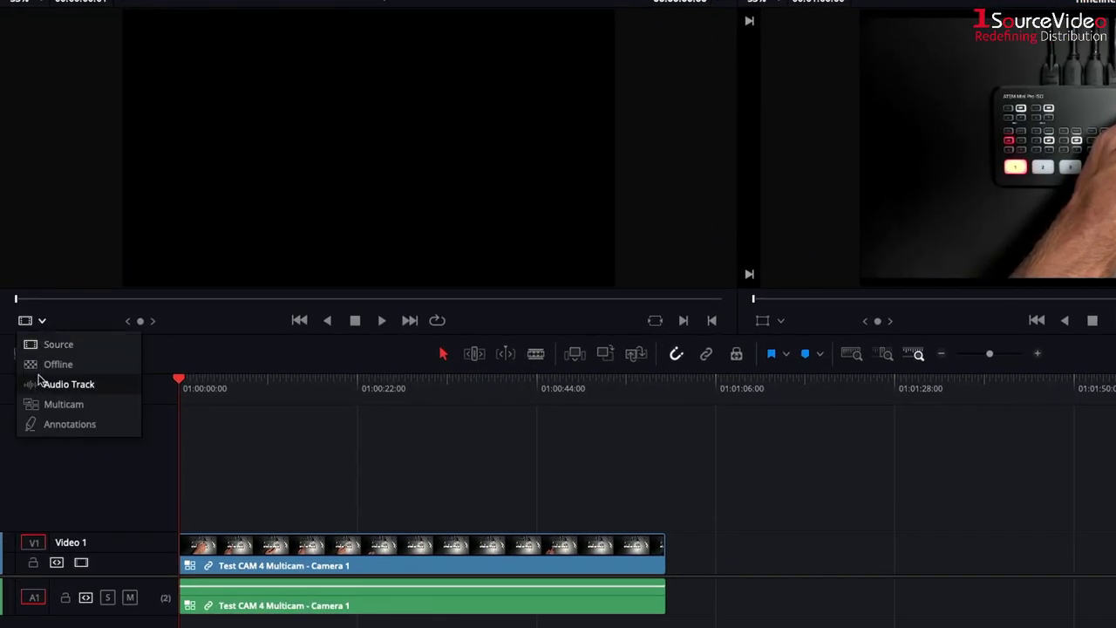
- Show the source viewer in Multicam mode and play Timeline 2 from a few seconds in
{"action": "left_click", "coordinate": [57, 405]}
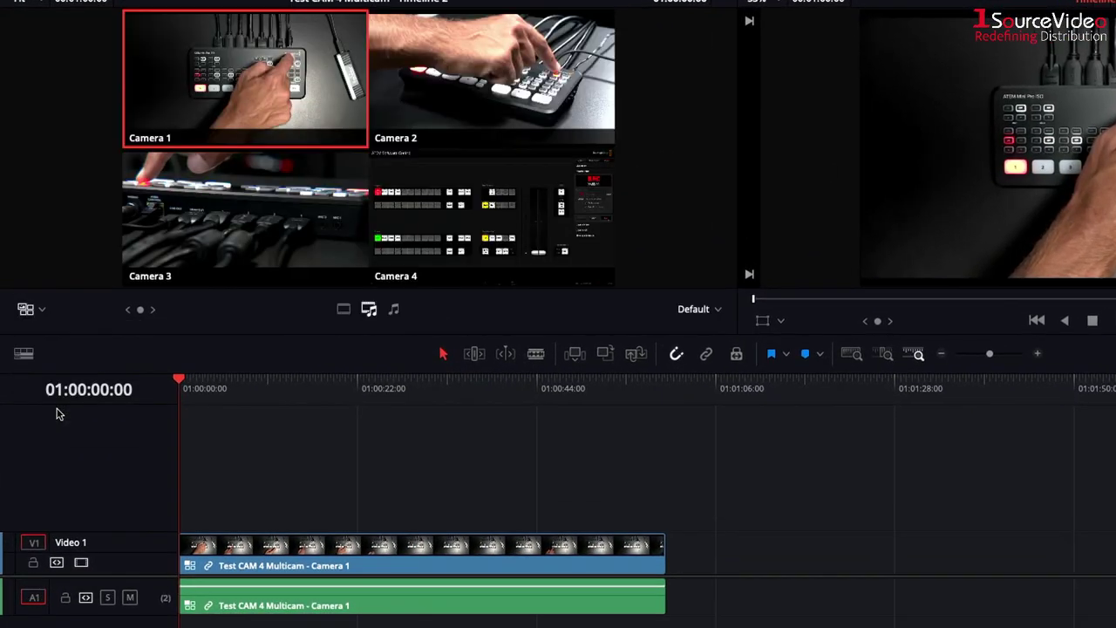
{"action": "left_click", "coordinate": [204, 385]}
{"action": "key", "text": "space"}
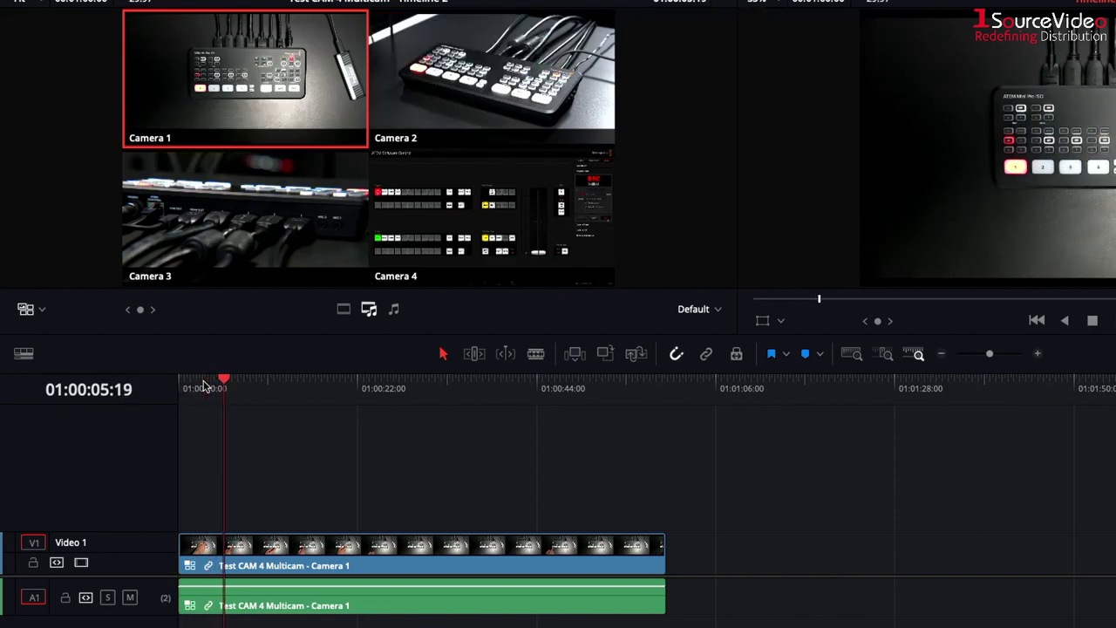
- Live-cut between Cameras 2, 1, 3, 4, 2, 1, 4 and 2, then return to the media pool
{"action": "key", "text": "2"}
{"action": "left_click", "coordinate": [263, 76]}
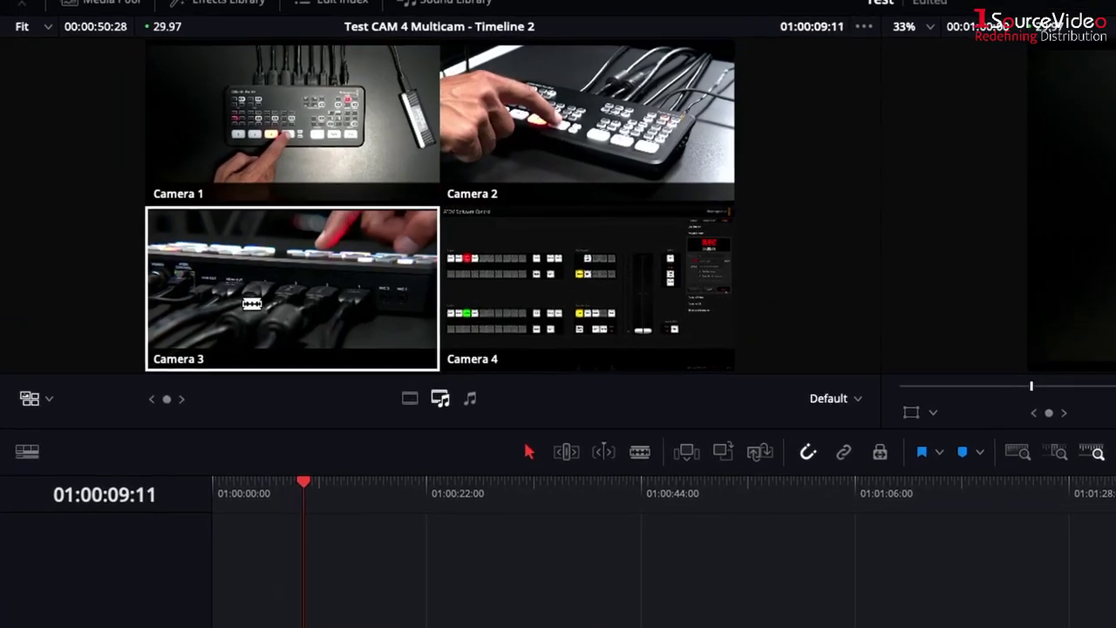
{"action": "left_click", "coordinate": [252, 303]}
{"action": "left_click", "coordinate": [576, 288]}
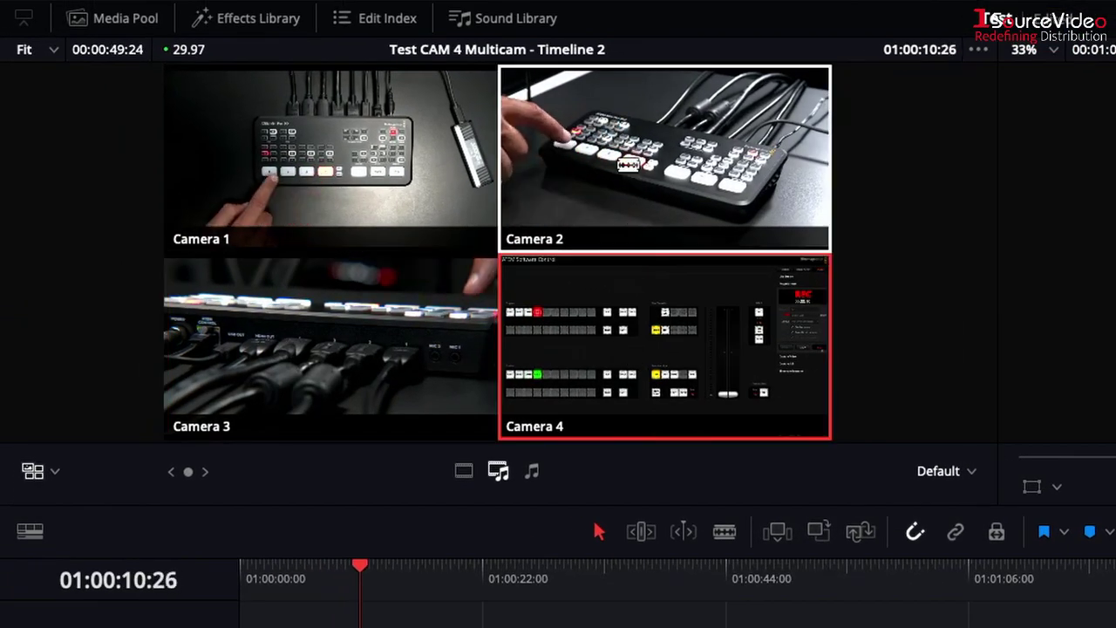
{"action": "left_click", "coordinate": [555, 127]}
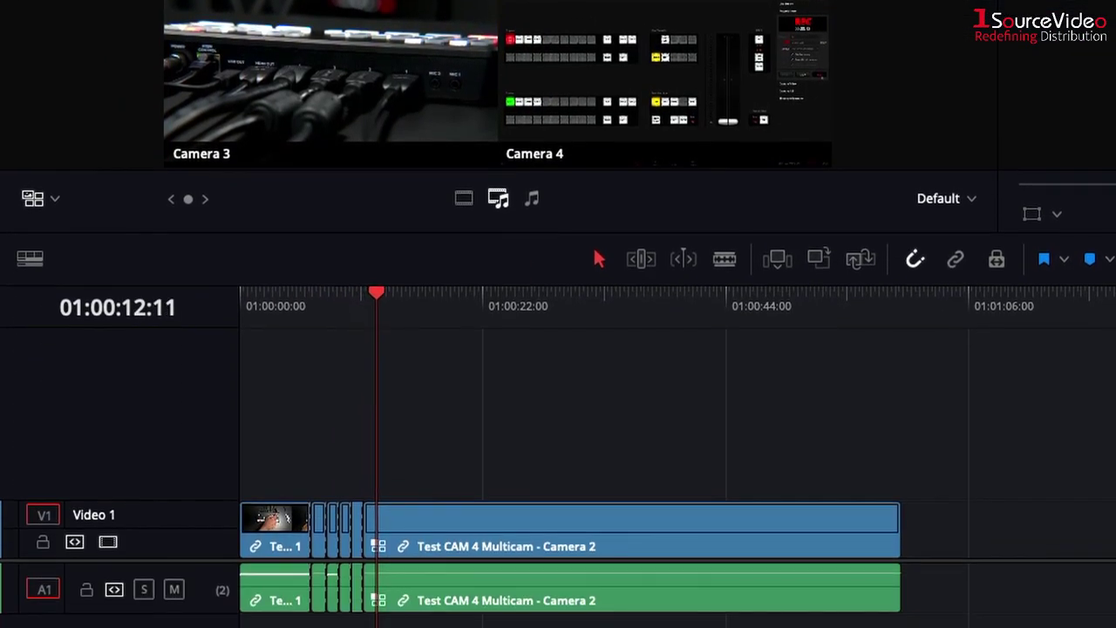
{"action": "key", "text": "1"}
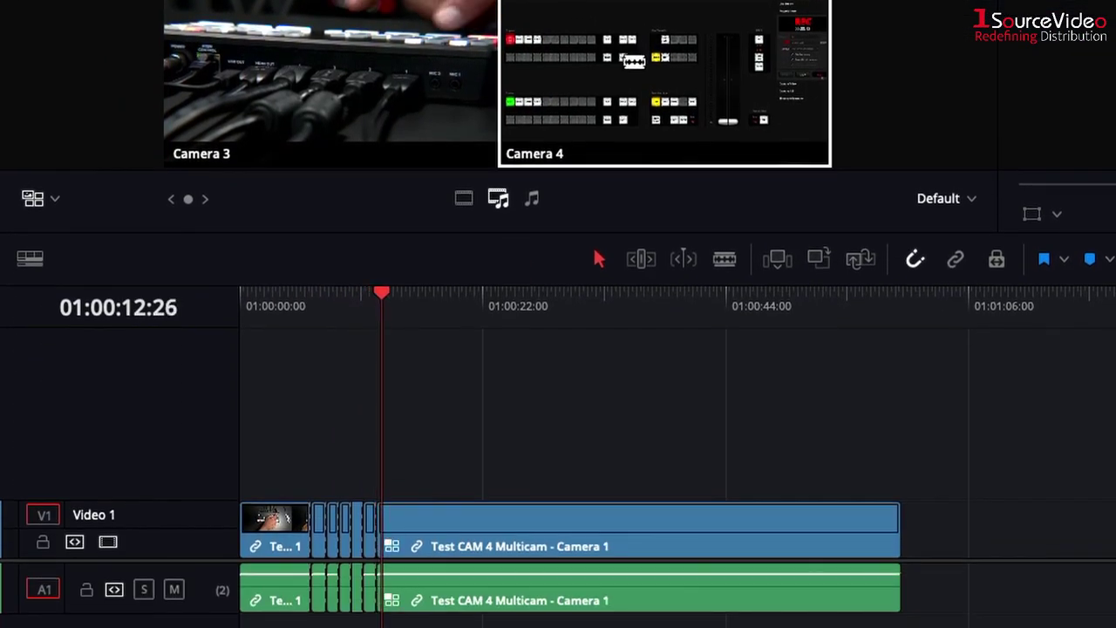
{"action": "key", "text": "4"}
{"action": "key", "text": "2"}
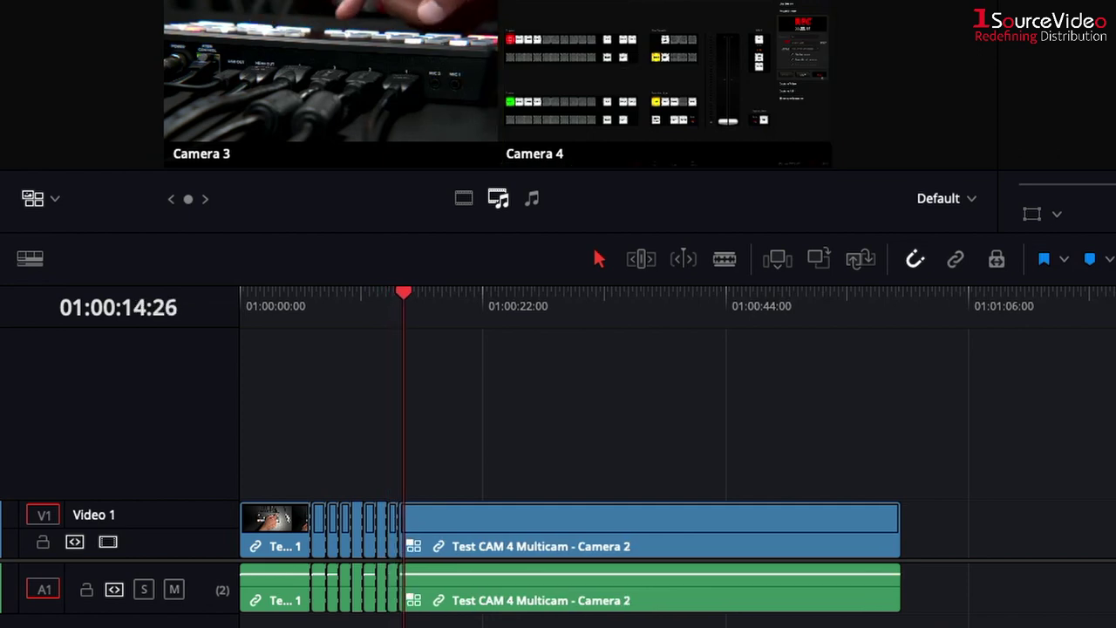
{"action": "left_click", "coordinate": [346, 621]}
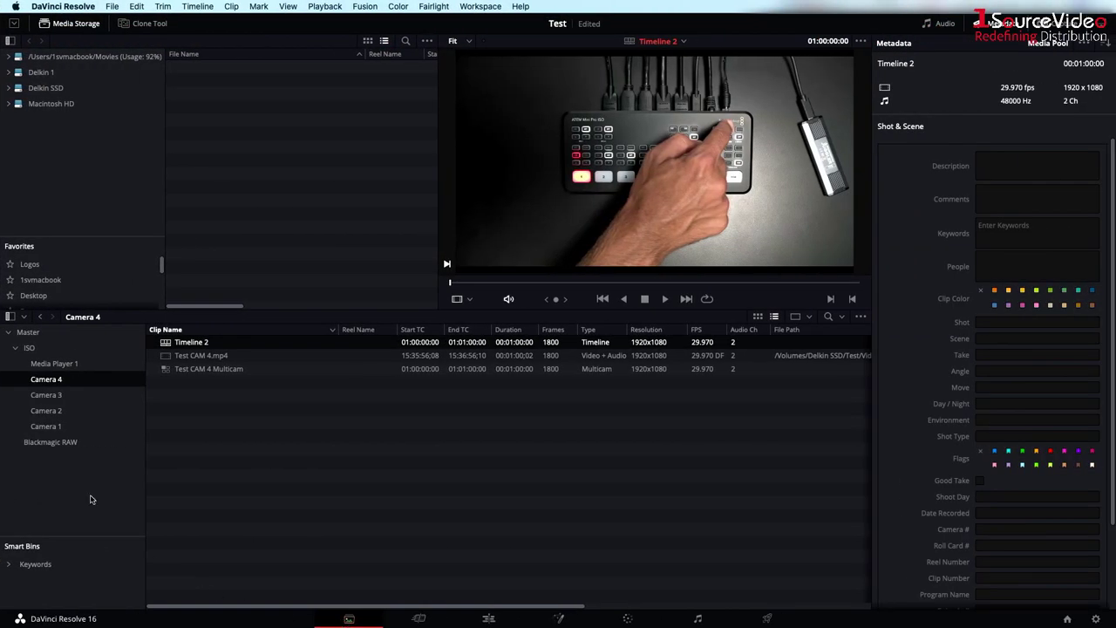
- Swap Camera 1's Test CAM 1.mp4 for the 4096x2160 BRAW clip 3005_08262103_C001.braw from Delkin 1
{"action": "left_click", "coordinate": [45, 427]}
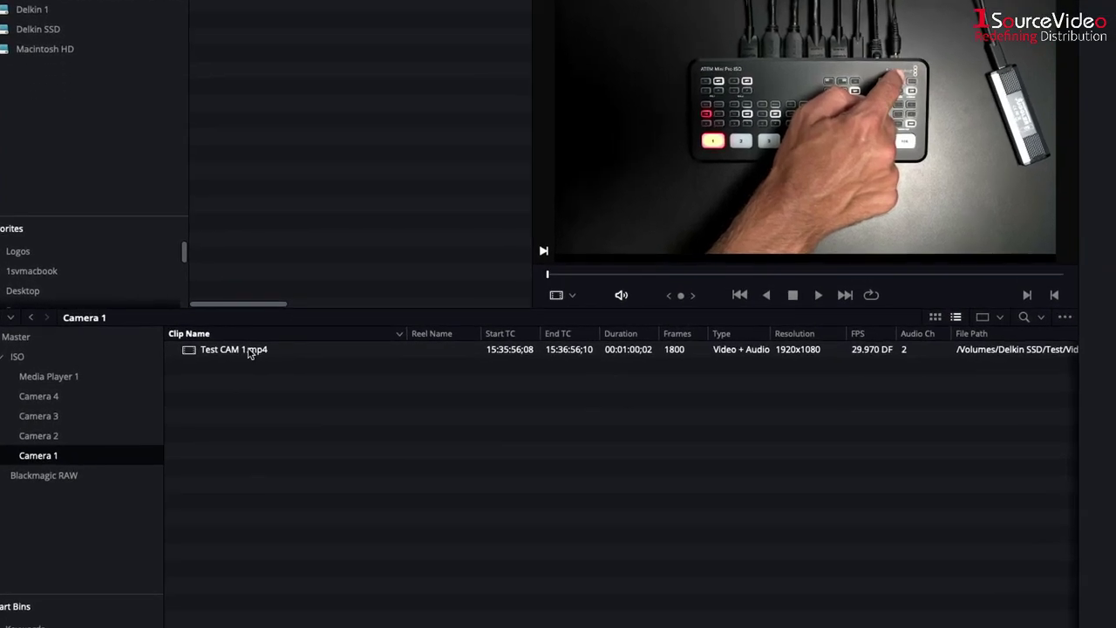
{"action": "right_click", "coordinate": [249, 352]}
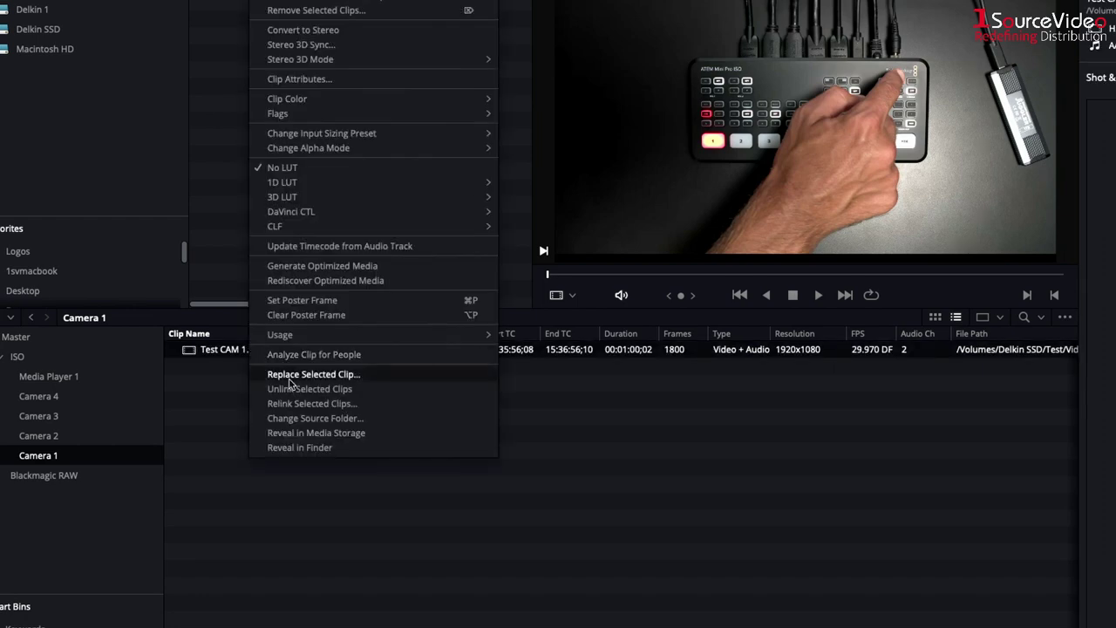
{"action": "left_click", "coordinate": [289, 377]}
{"action": "left_click", "coordinate": [482, 109]}
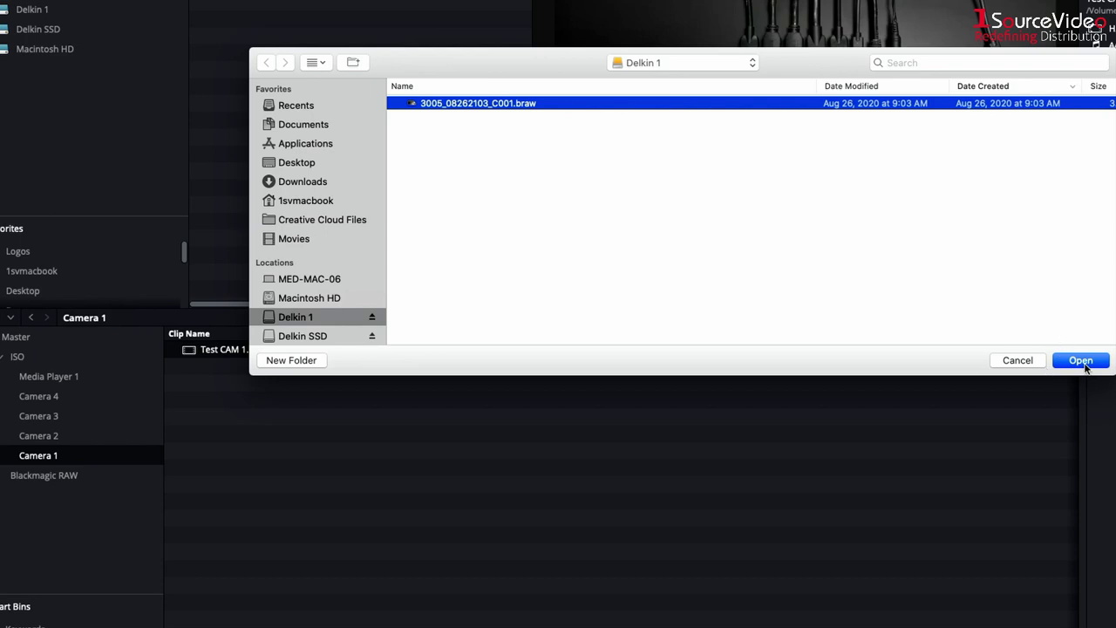
{"action": "left_click", "coordinate": [1081, 361]}
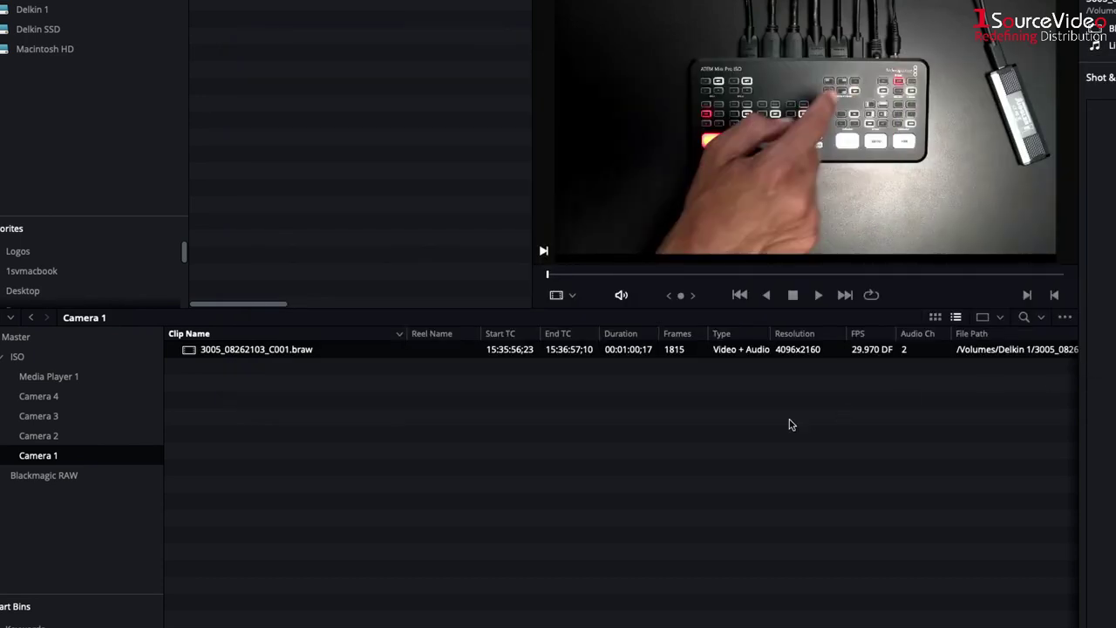